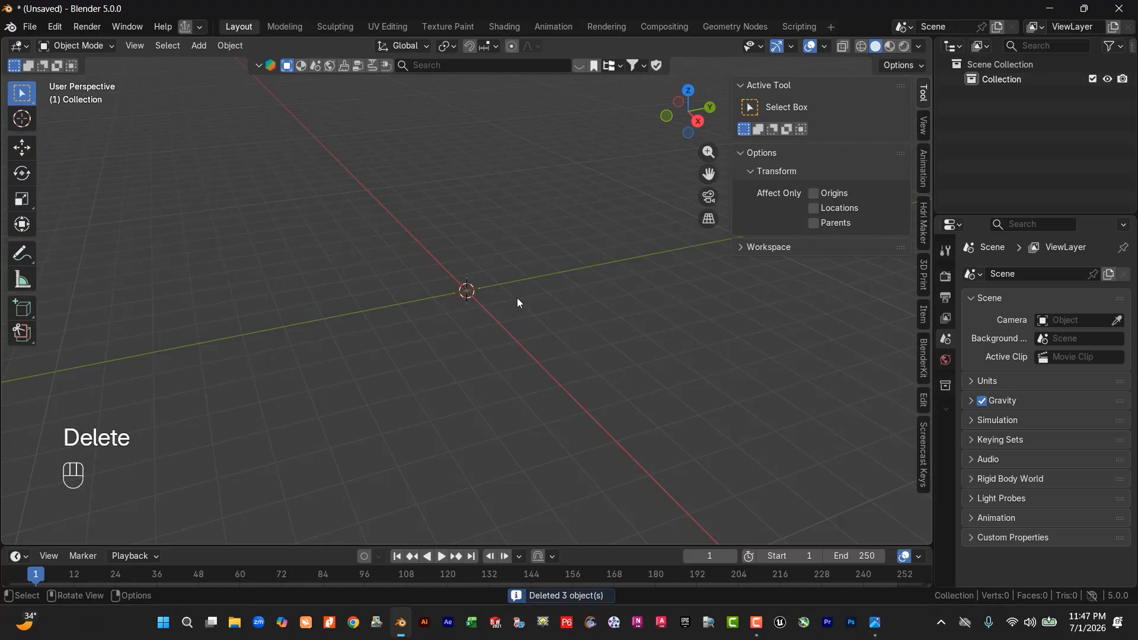
Step: Add a cube at the origin in front view and scale it uniformly to about 4
key("KP_1")
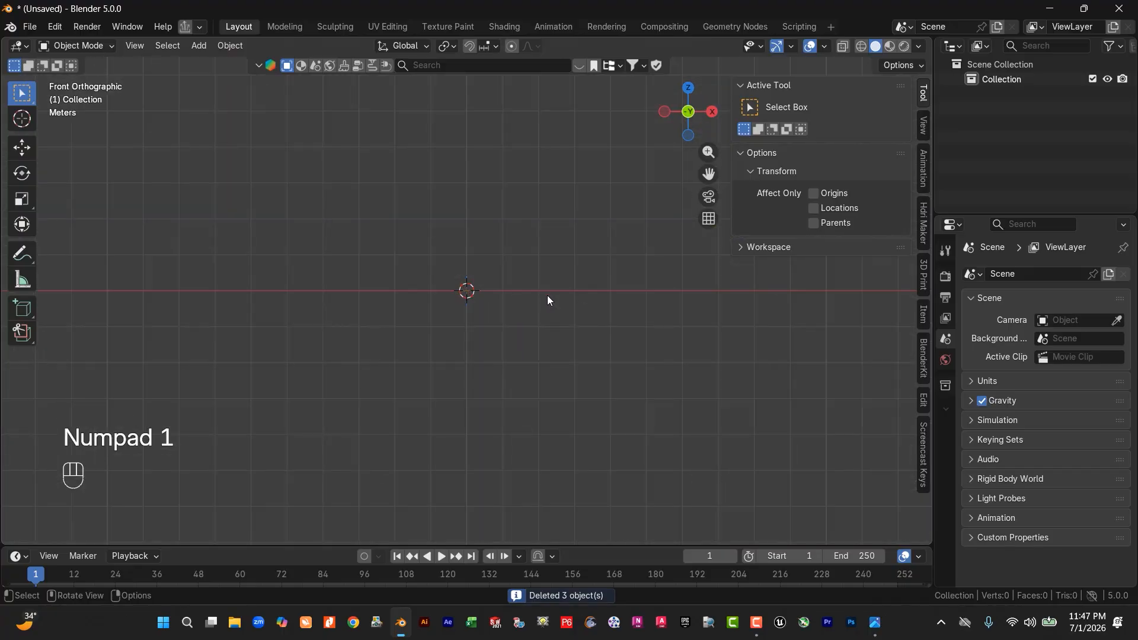
key("shift")
key("shift+a")
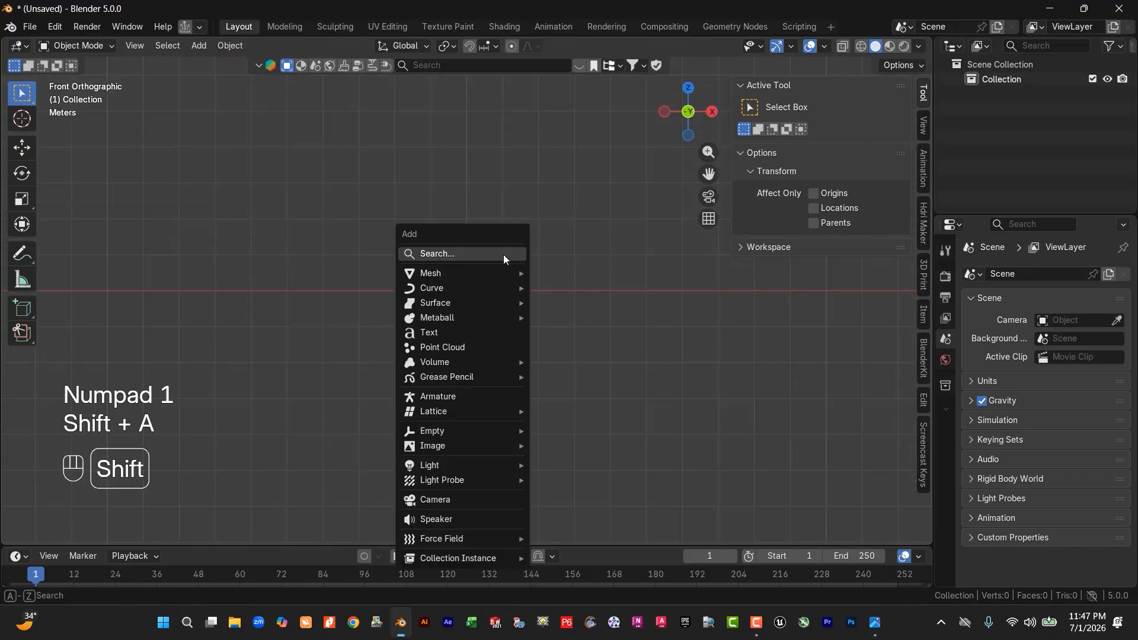
mouse_move(450, 273)
left_click(569, 288)
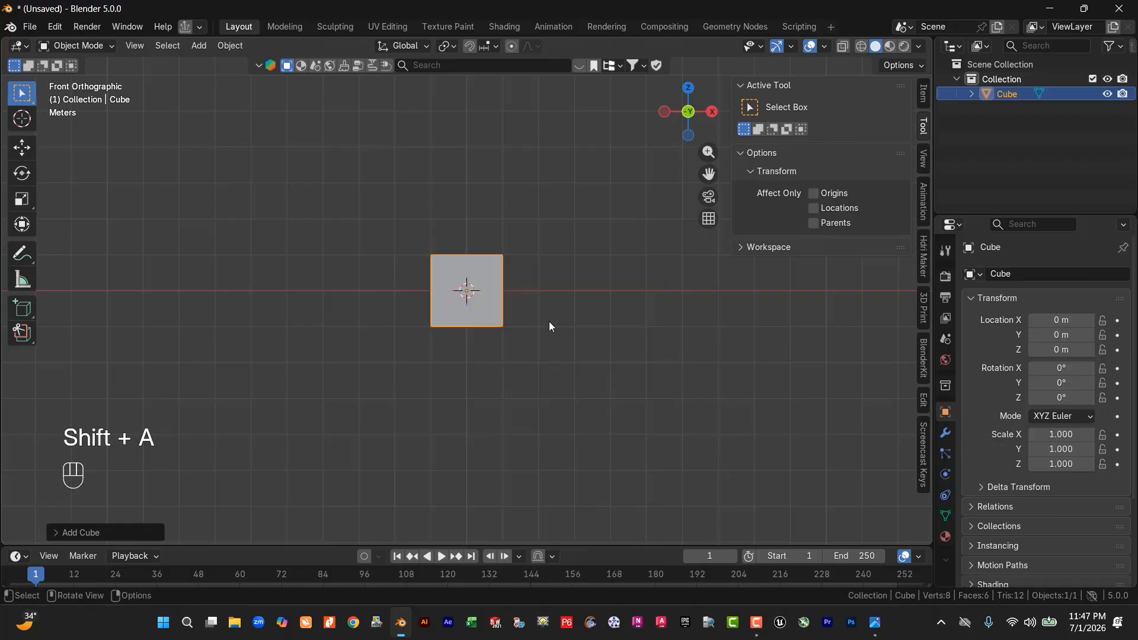
key("s")
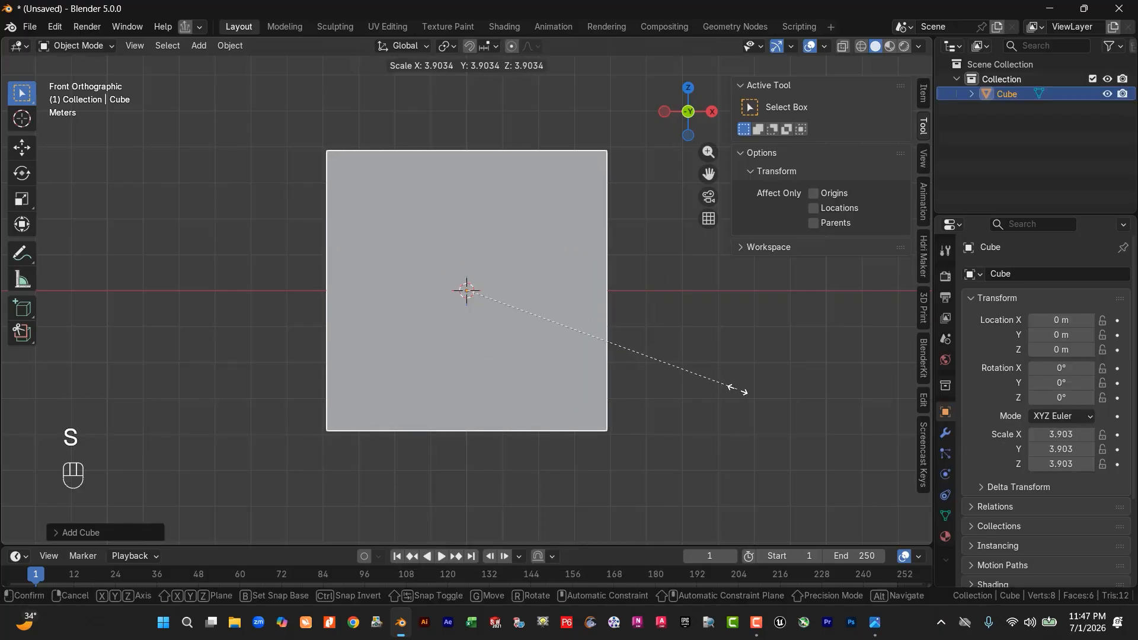
left_click(746, 393)
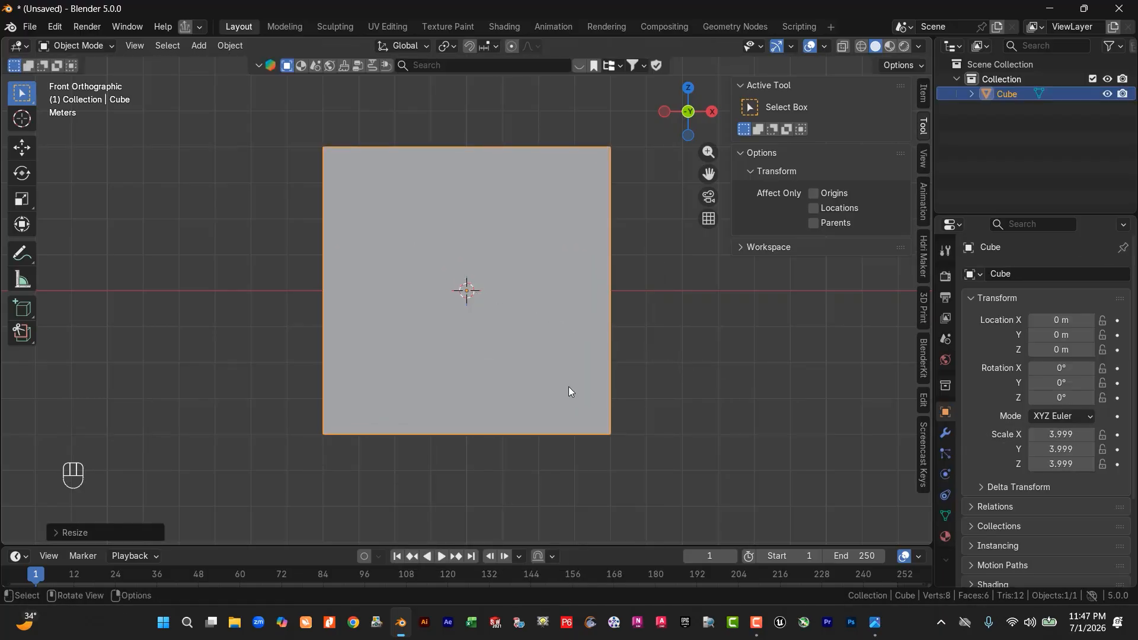
Step: Stretch the cube along Z by a factor of about 1.21 and apply its scale
key("s")
key("z")
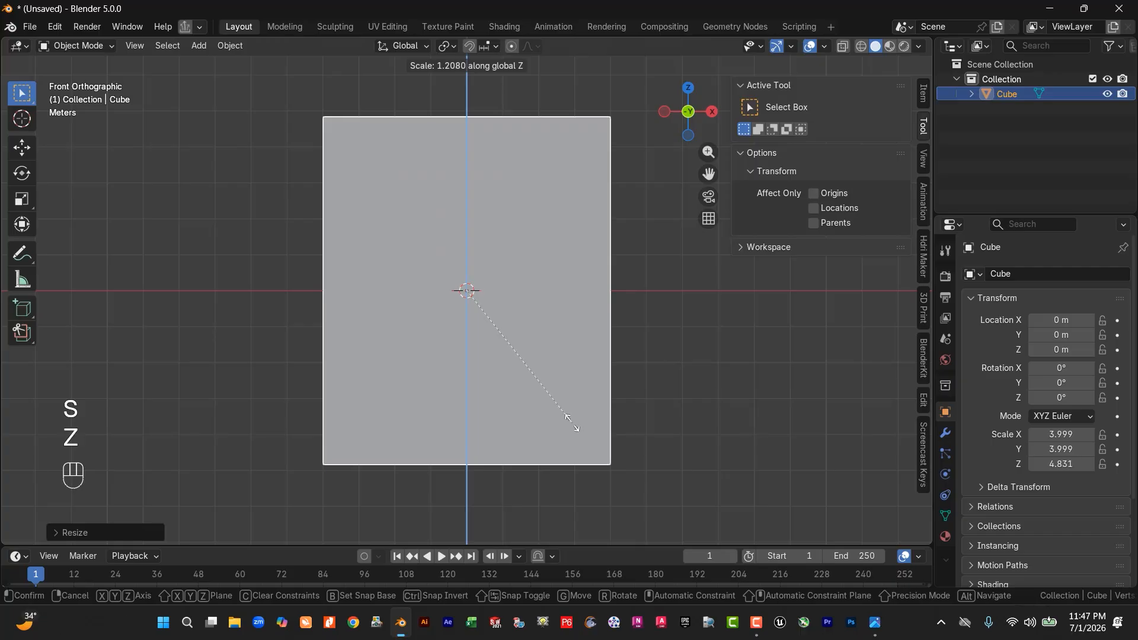
left_click(572, 423)
key("ctrl+a")
left_click(472, 367)
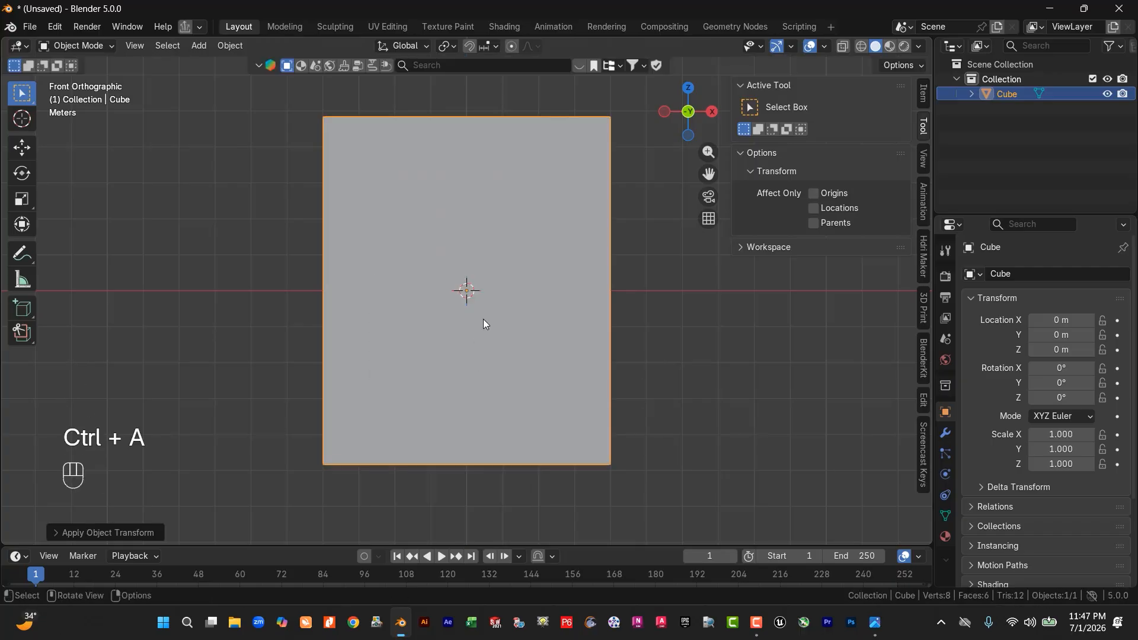
Step: Bevel the cube's two opposite top edges parallel to Y with an offset of about 3.82 m and 17 segments to form a rounded arch top
middle_click_drag(526, 348, 429, 235)
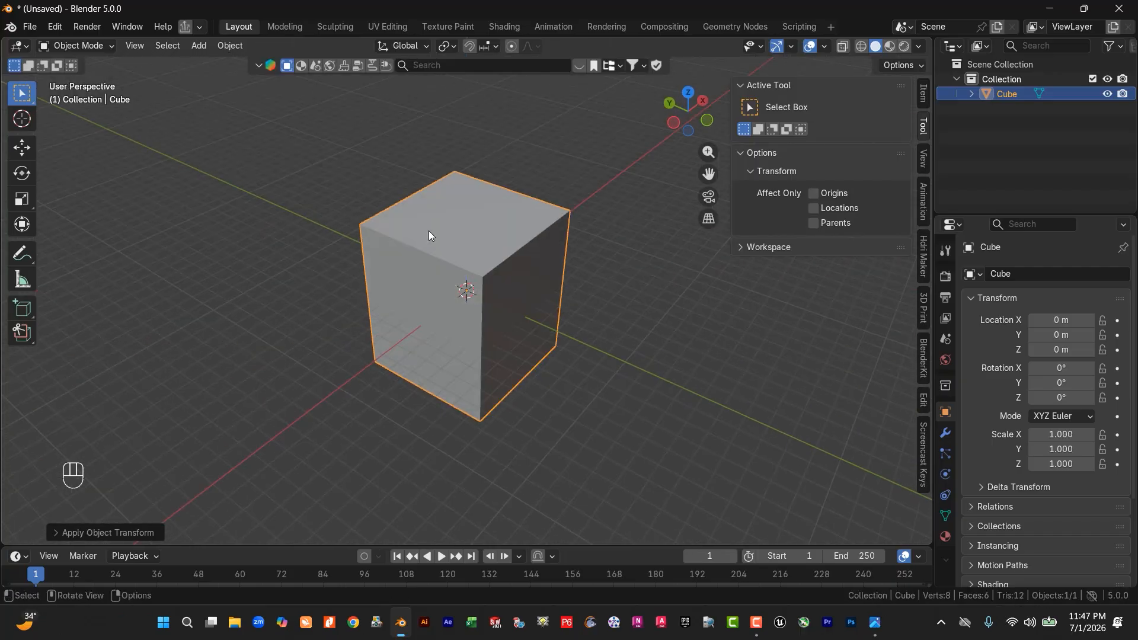
key("Tab")
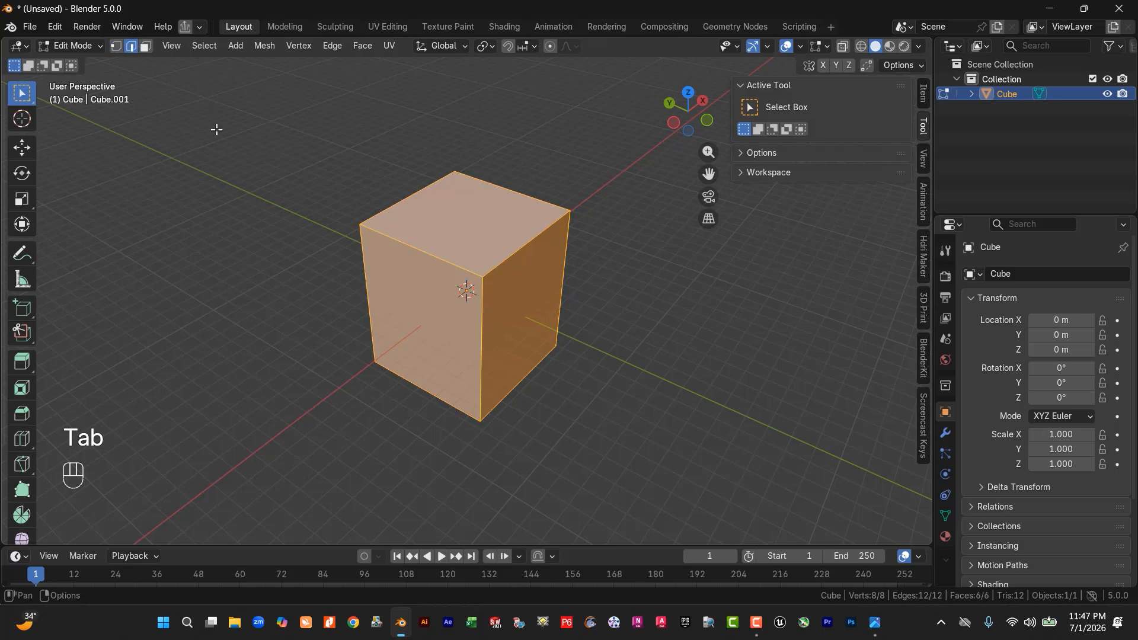
left_click(382, 236)
left_click(503, 191, "shift")
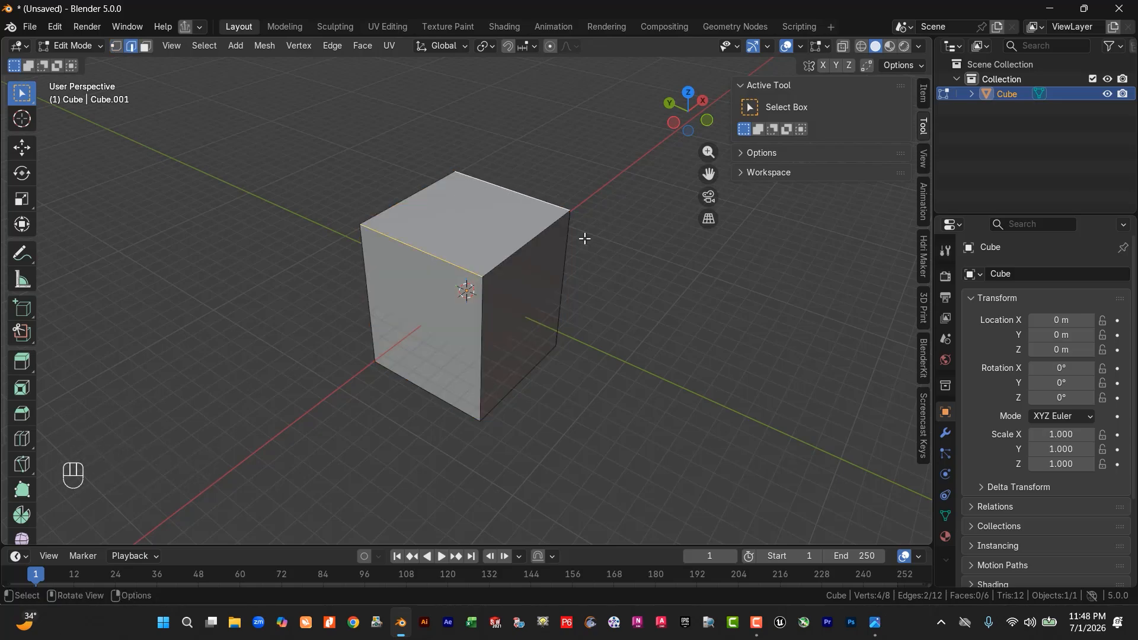
key("ctrl+b")
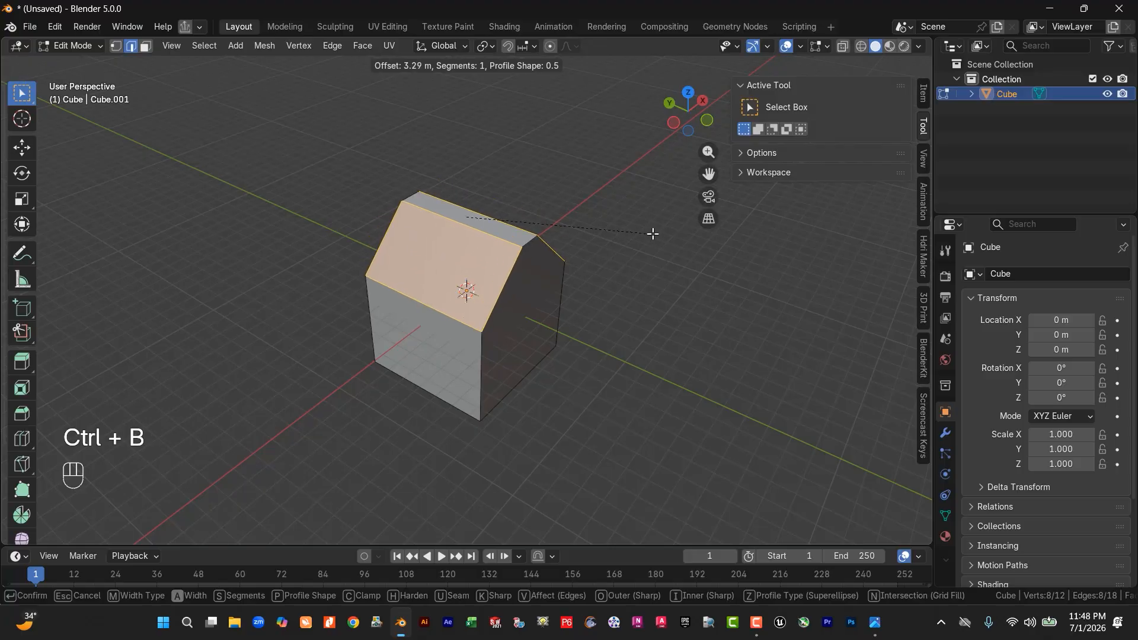
scroll(658, 229, "up", 12)
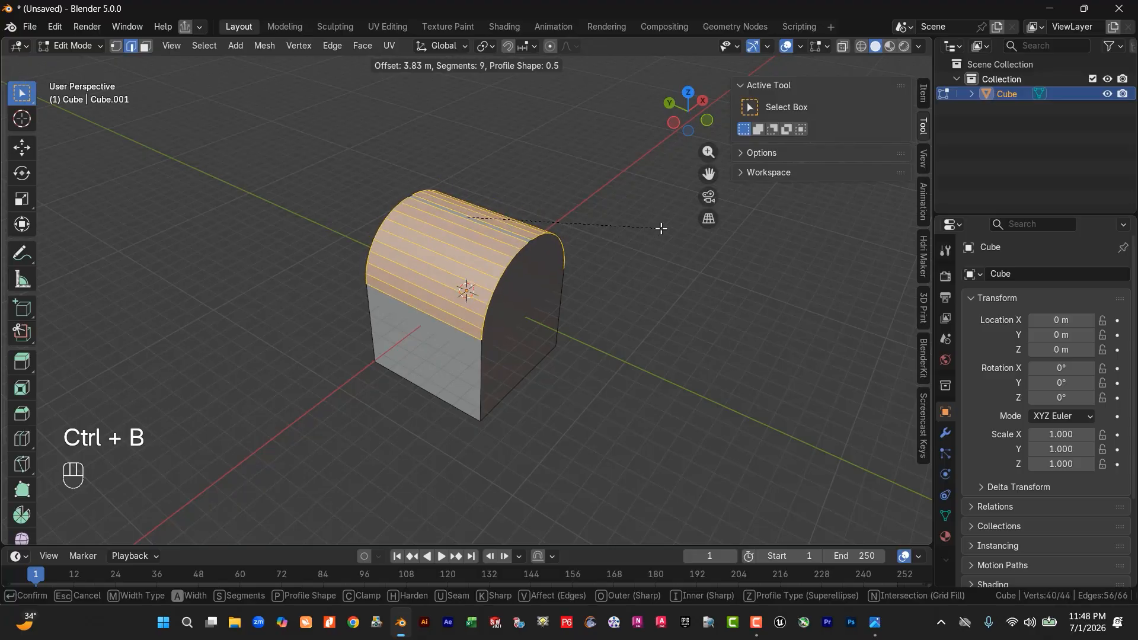
scroll(662, 228, "up", 4)
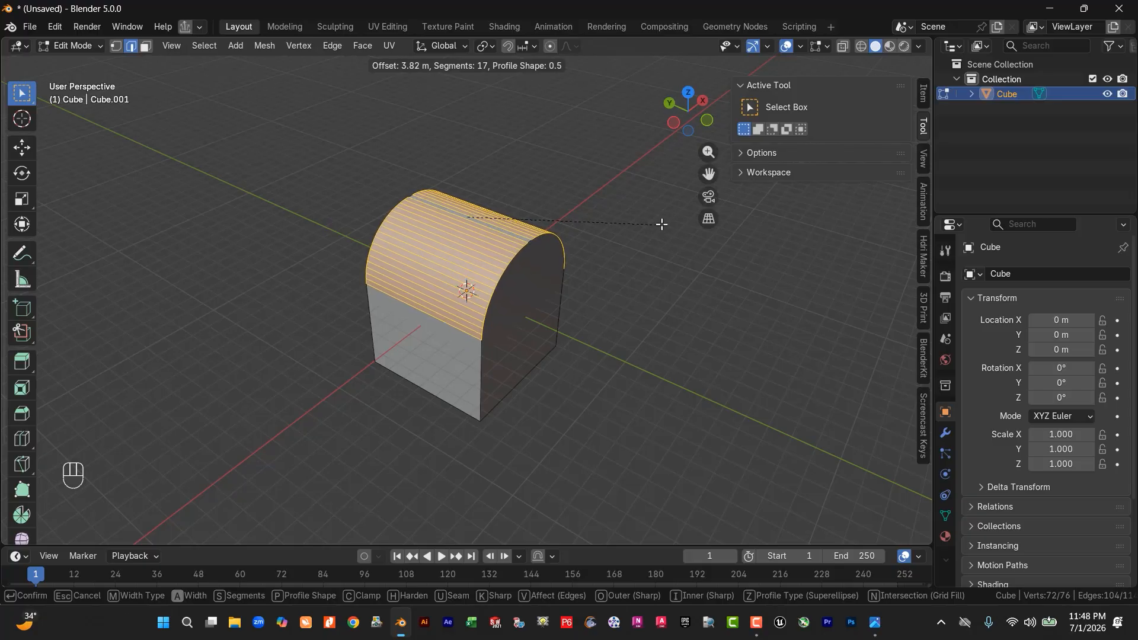
left_click(662, 224)
key("Tab")
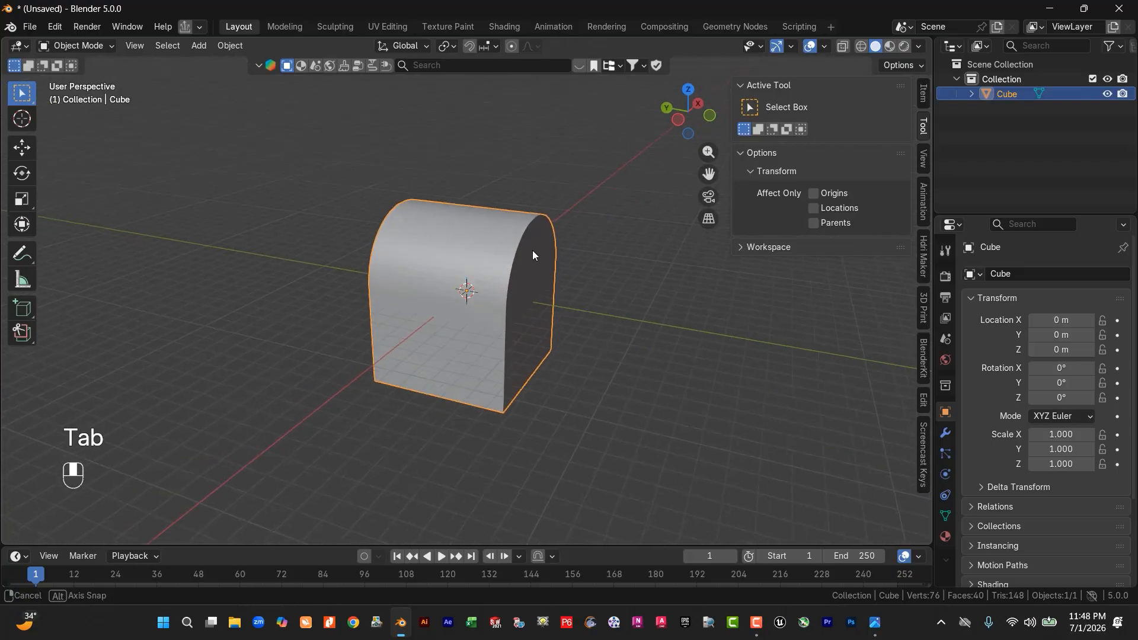
Step: Apply Shade Auto Smooth to the round-topped block
scroll(510, 254, "up", 5)
right_click(499, 254)
left_click(460, 268)
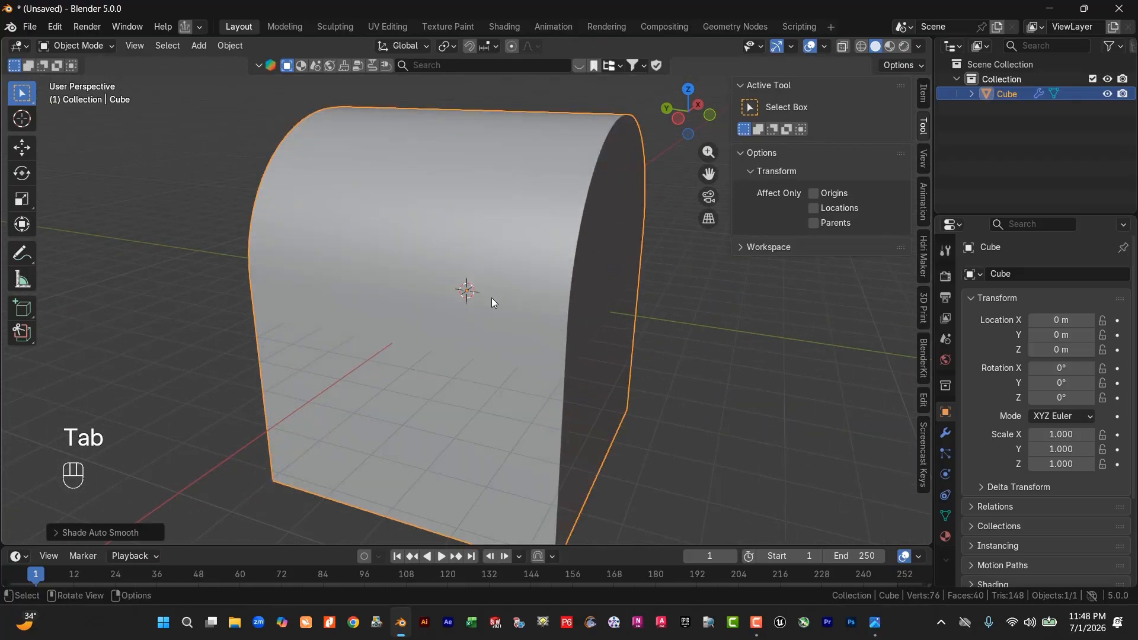
Step: Flatten the round-topped block along Y to a scale of about 0.208 in the right view
middle_click_drag(493, 298, 546, 304)
key("KP_3")
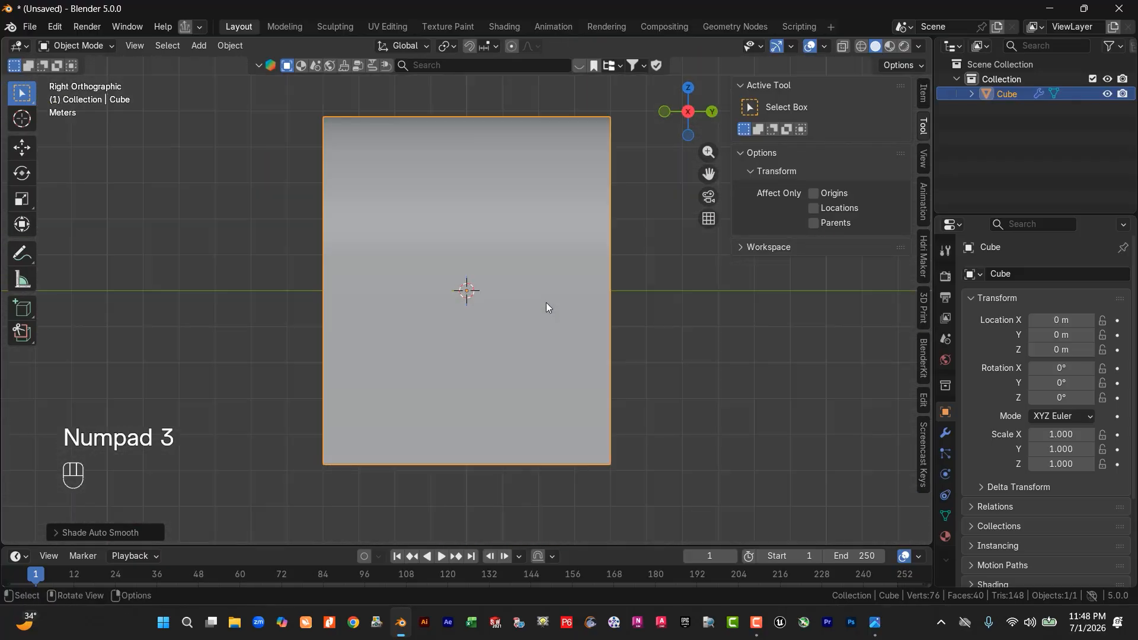
key("s")
key("y")
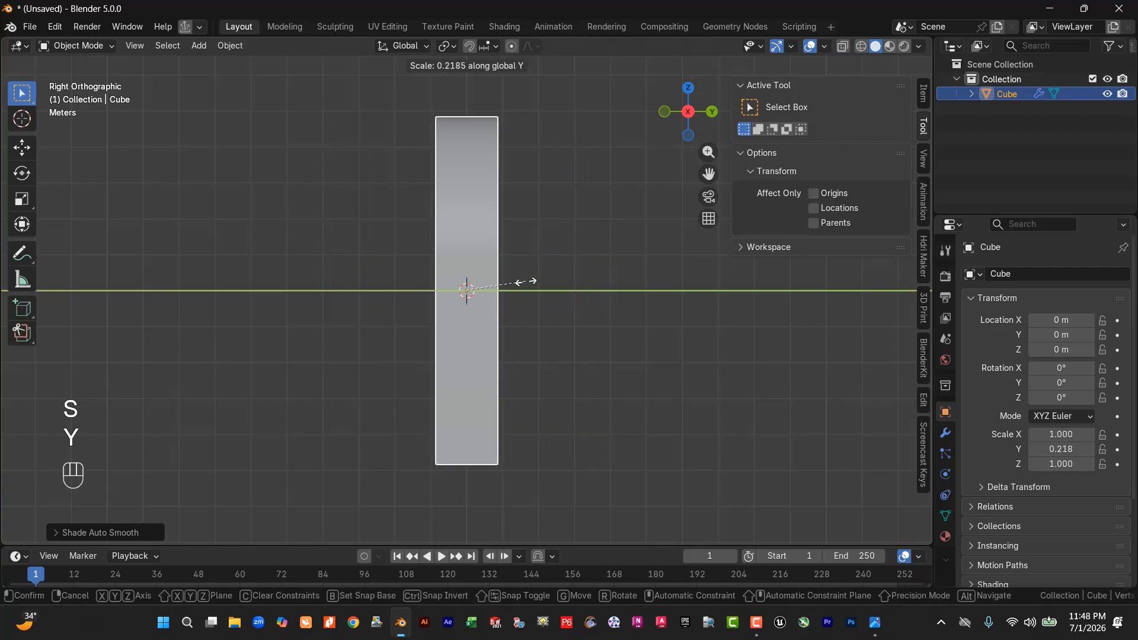
left_click(522, 283)
Step: Duplicate the arched slab in place and scale the copy uniformly to about 0.69 of its size in front view
middle_click_drag(580, 276, 543, 324)
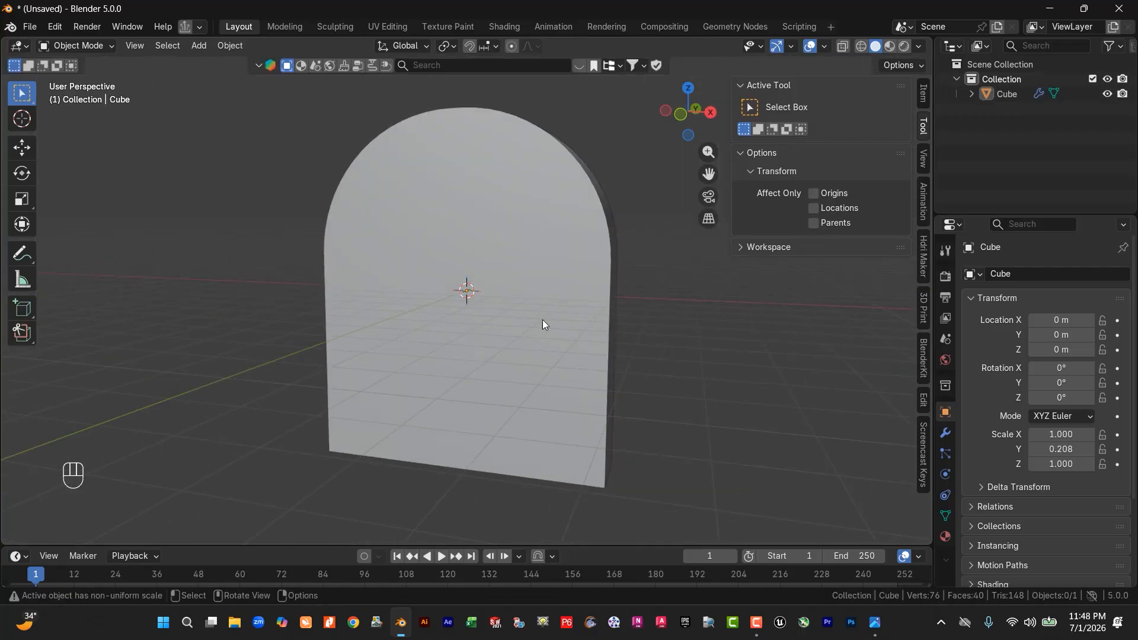
left_click(542, 324)
key("KP_3")
key("KP_1")
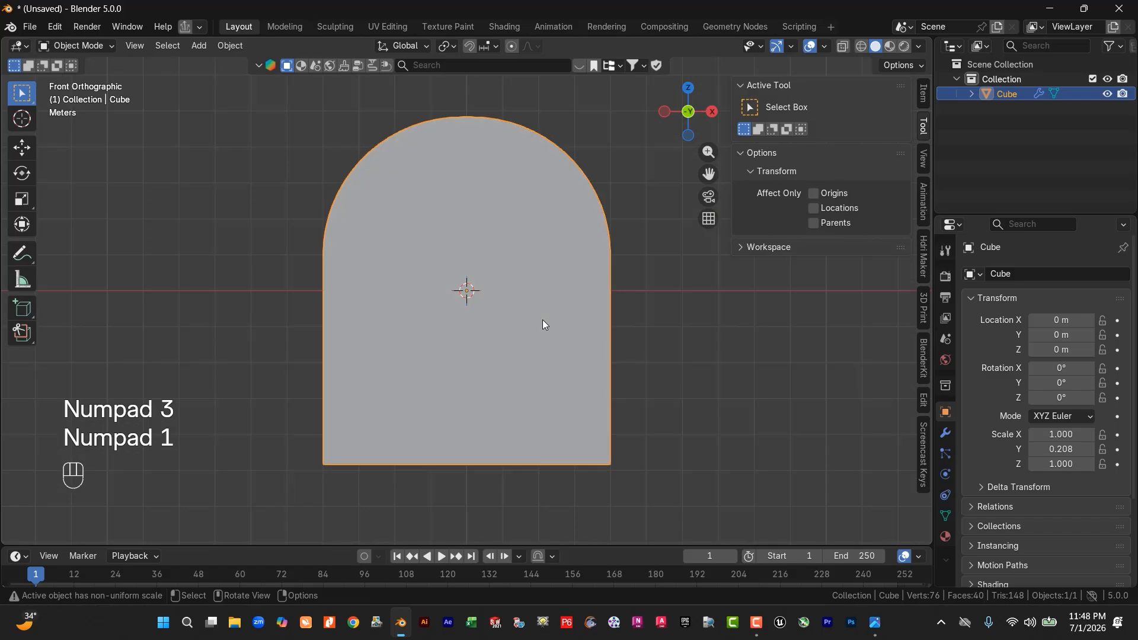
key("shift+d")
right_click(542, 318)
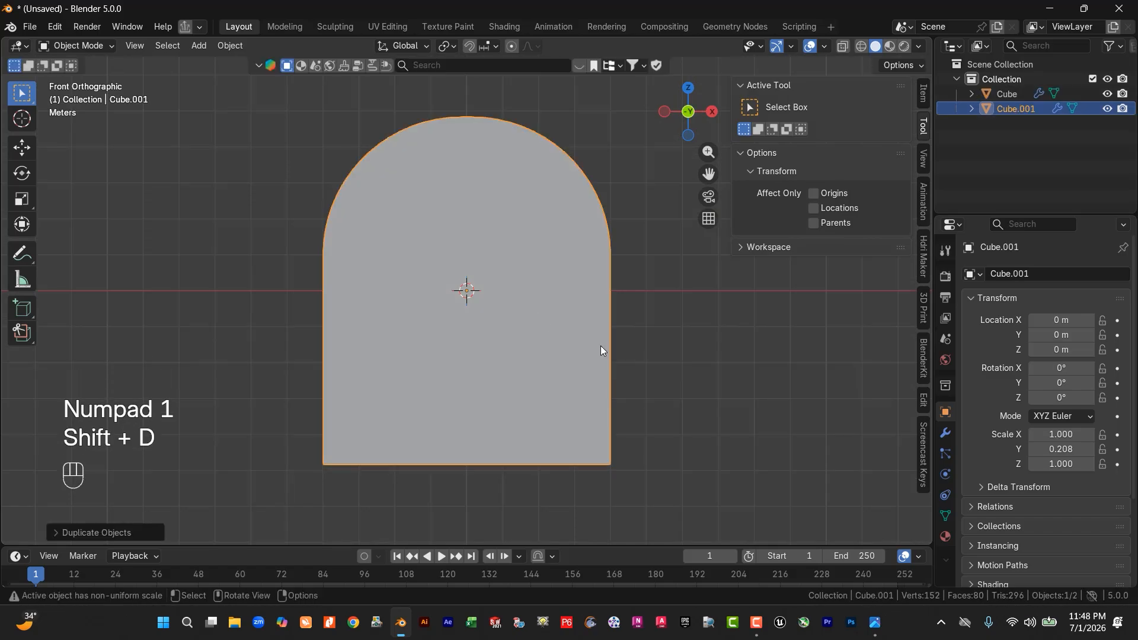
key("s")
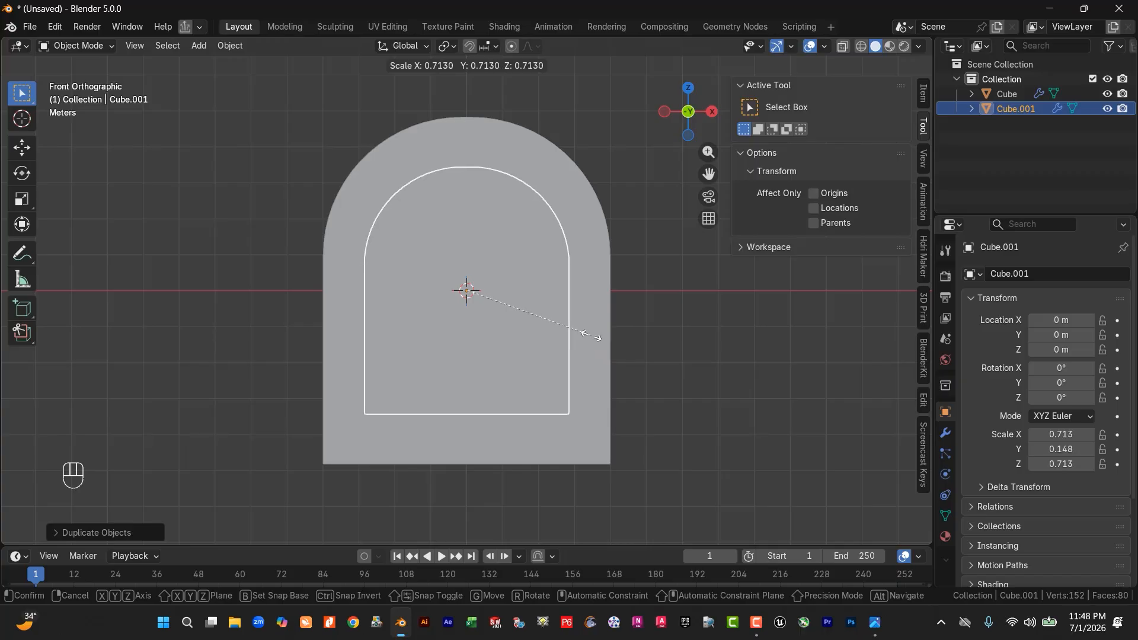
left_click(592, 335)
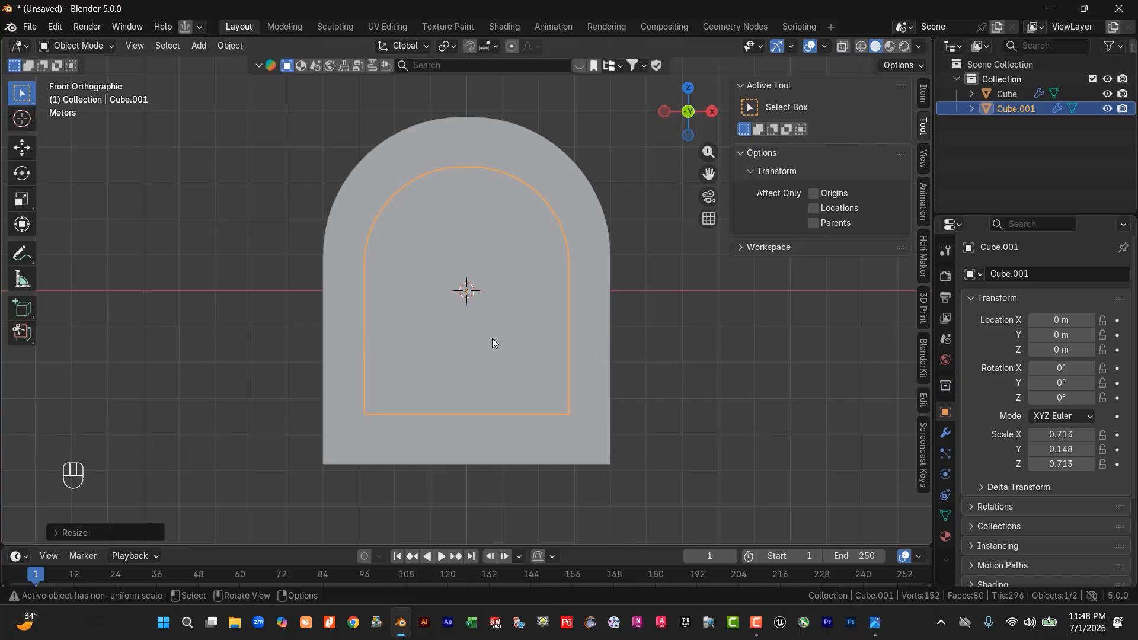
key("s")
left_click(549, 346)
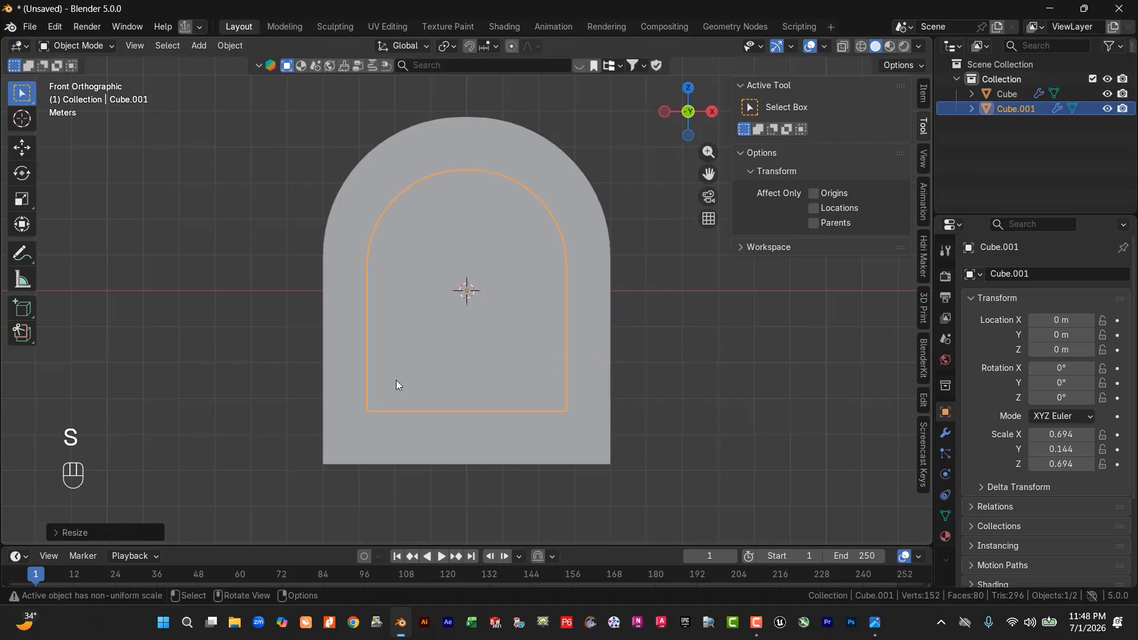
Step: Move the inner copy's bottom edges straight down along Z past the base of the outer slab
key("Tab")
left_click(859, 49)
left_click_drag(291, 351, 674, 505)
left_click(22, 148)
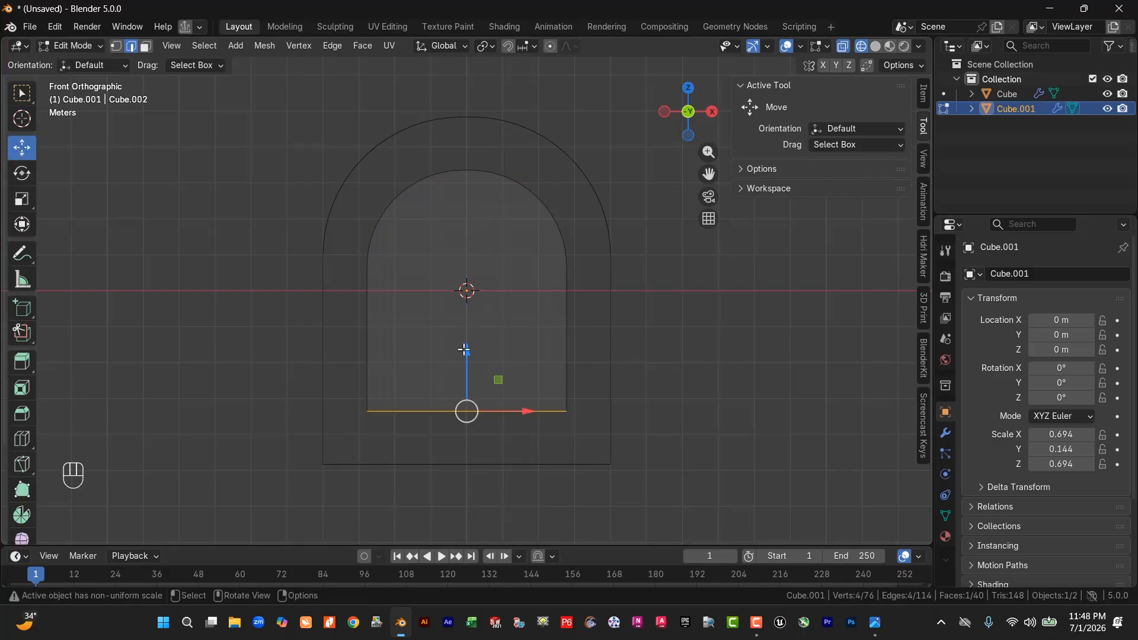
left_click_drag(464, 350, 470, 472)
key("Tab")
Step: Thicken the inner copy along Y to a scale of about 0.614 so it passes through the outer slab
middle_click_drag(448, 409, 551, 205)
left_click(876, 47)
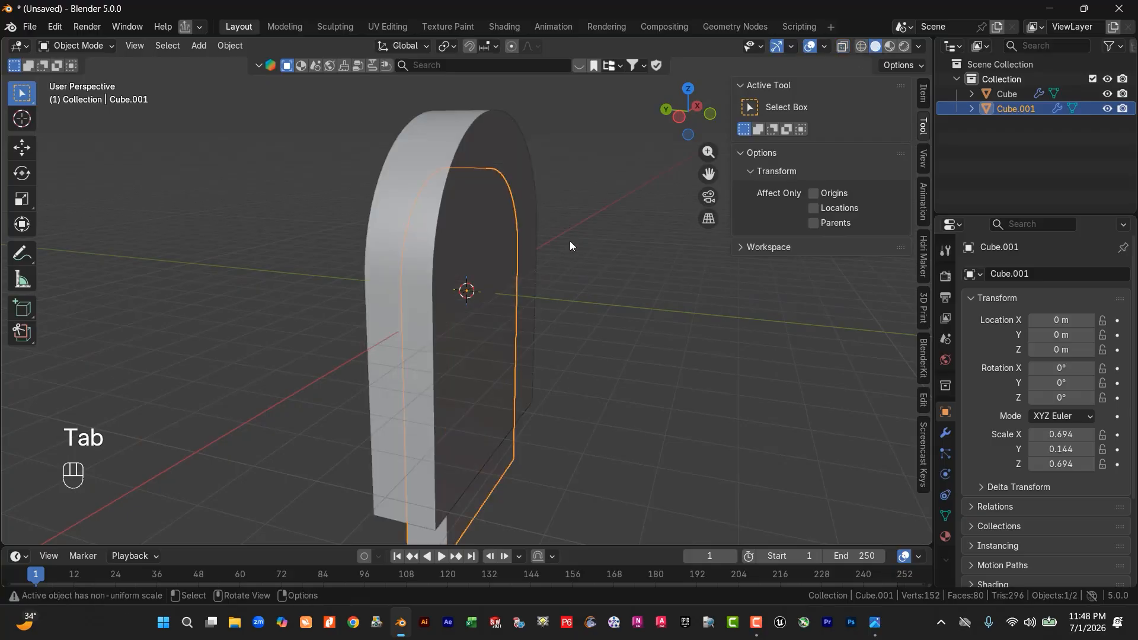
key("s")
key("y")
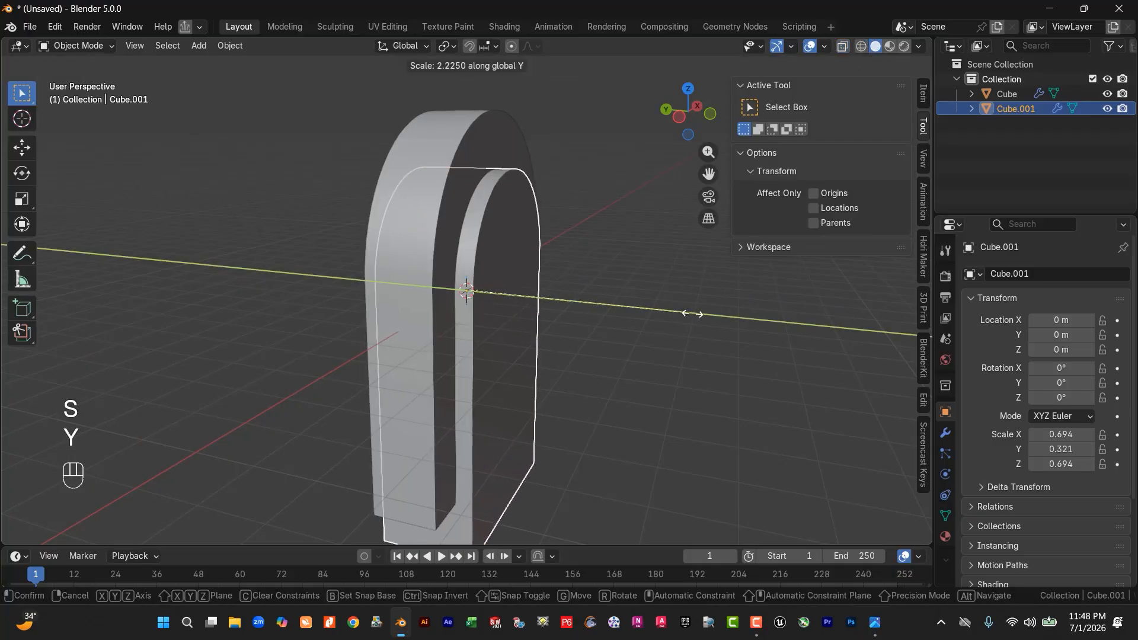
left_click(902, 333)
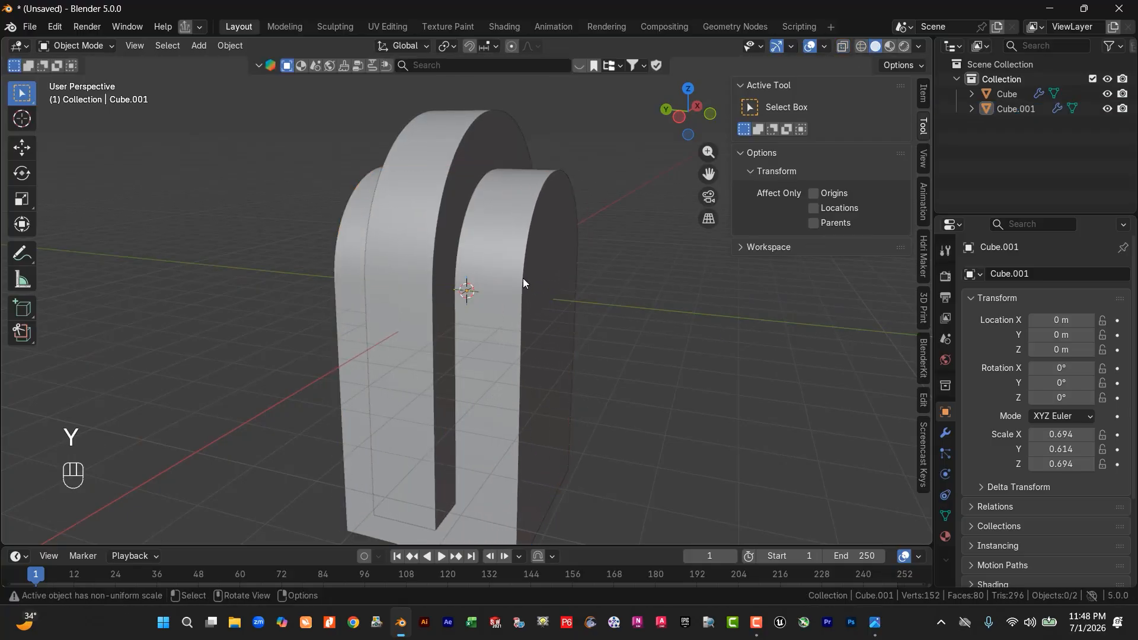
Step: Subtract the inner copy from the outer slab with an Auto Boolean Difference to cut the arch opening
left_click(455, 214, "shift")
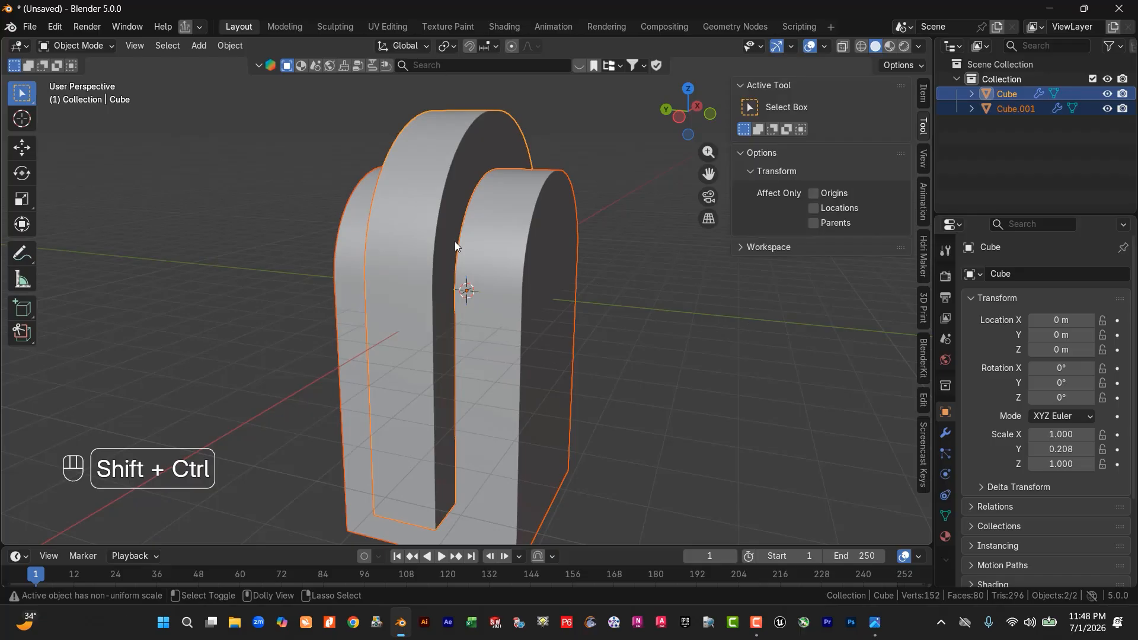
key("ctrl+shift+b")
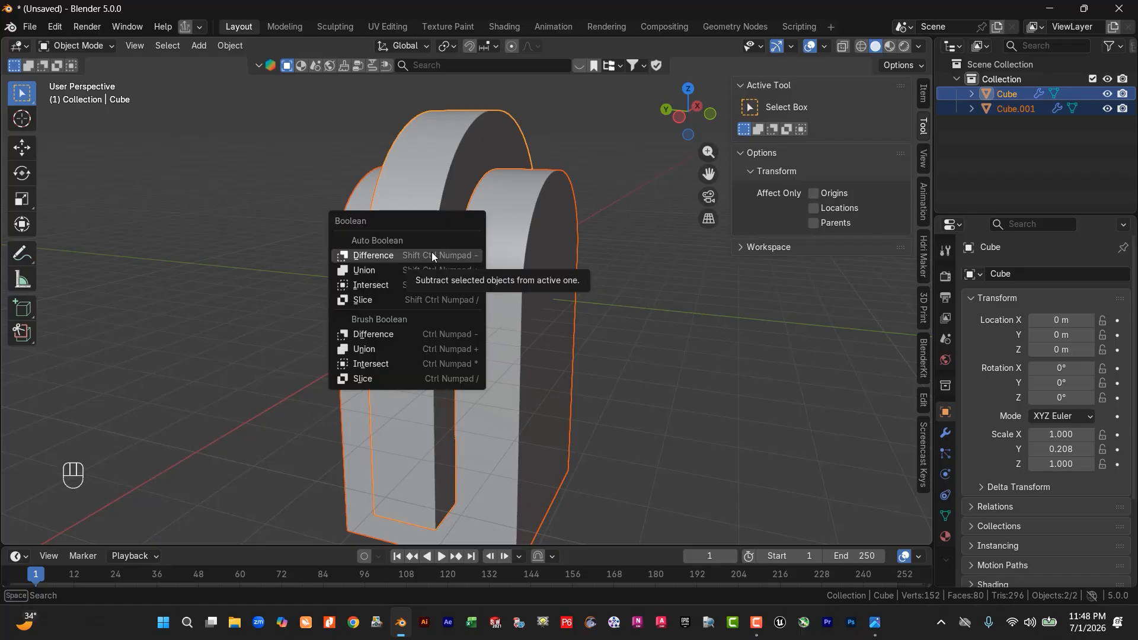
left_click(432, 254)
left_click(580, 369)
middle_click_drag(580, 369, 498, 353)
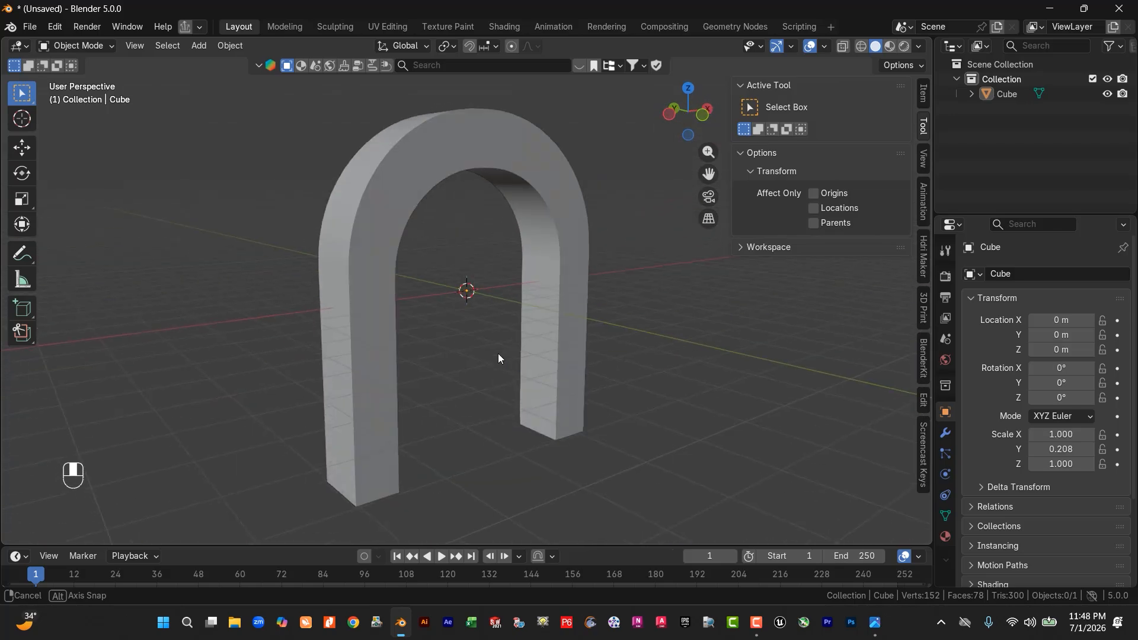
Step: Select the bottom faces of both arch legs and duplicate them in place
left_click(393, 441)
middle_click_drag(461, 437, 454, 327)
key("Tab")
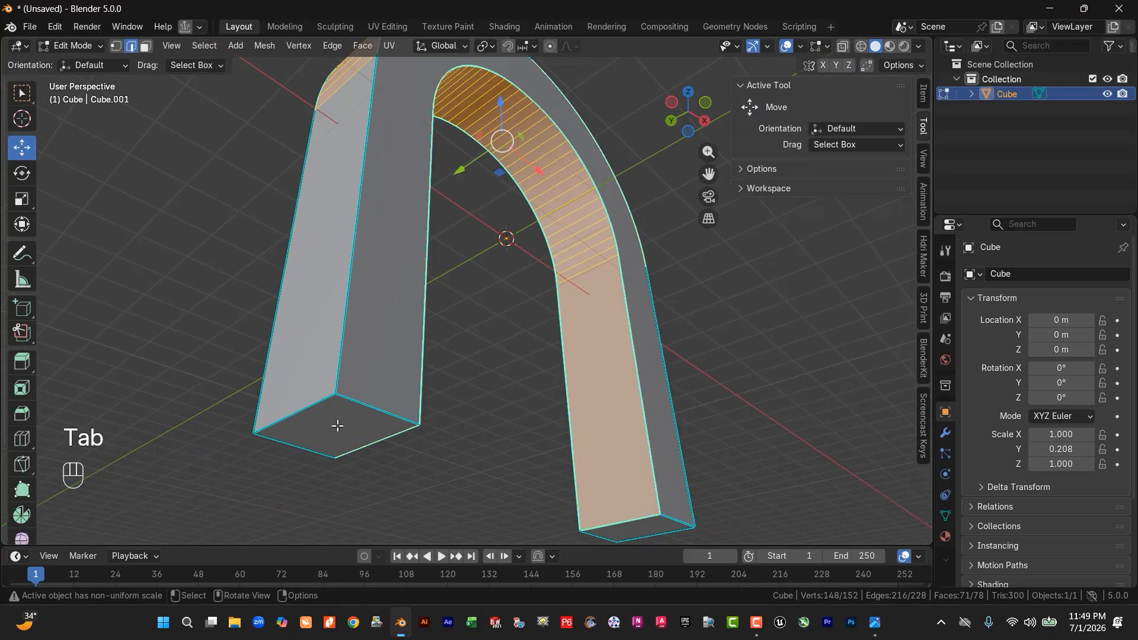
left_click(146, 46)
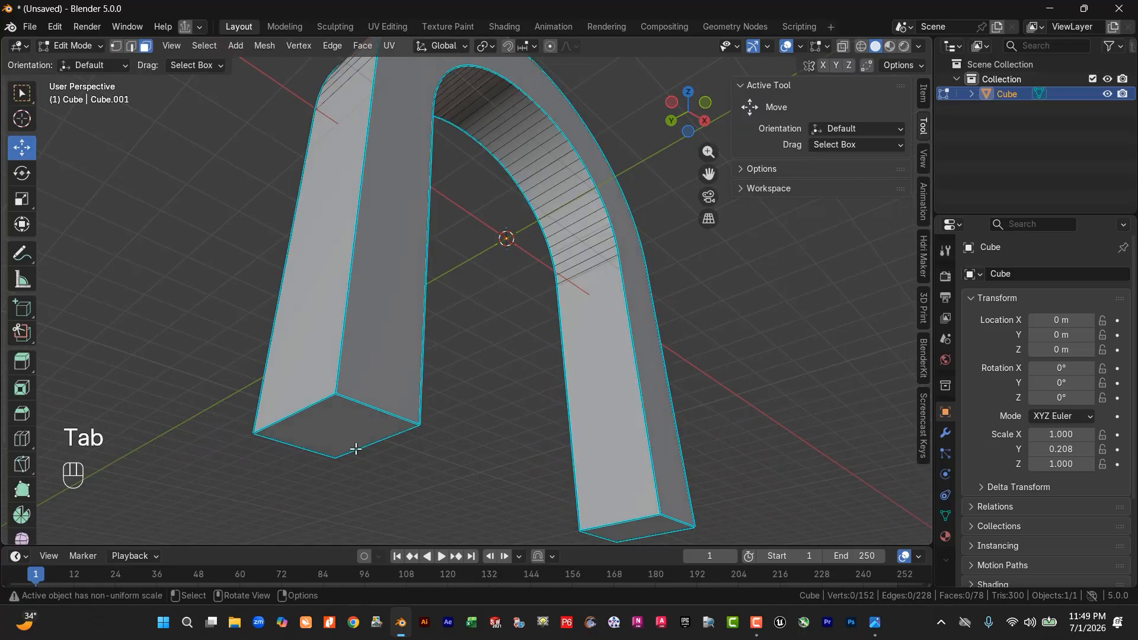
left_click(344, 420)
middle_click_drag(345, 420, 579, 421, "shift")
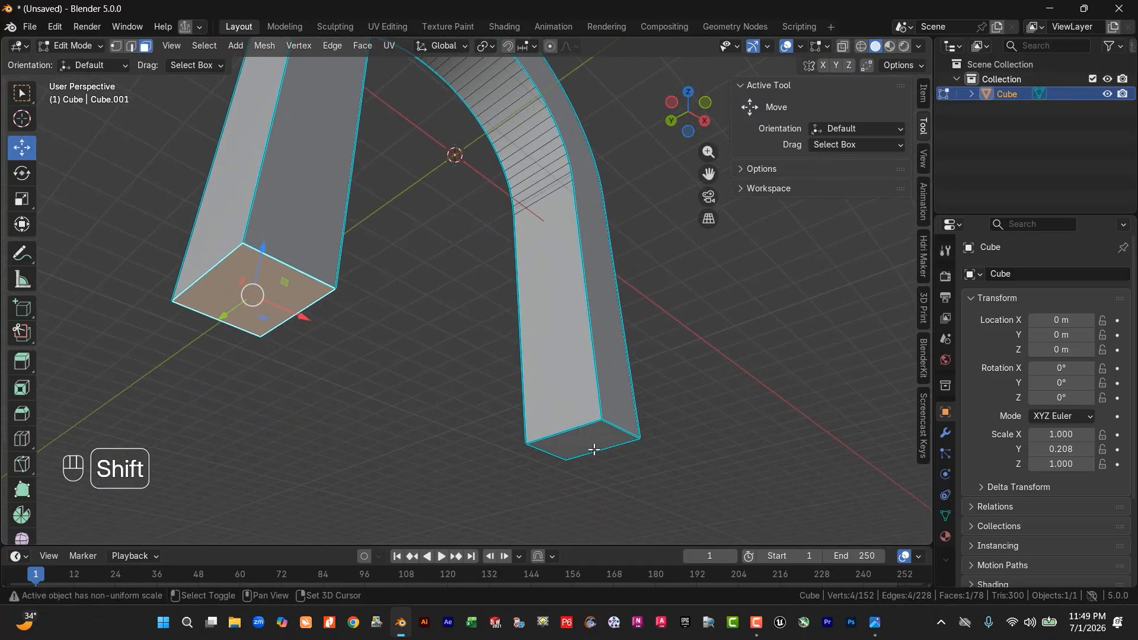
left_click(587, 433, "shift")
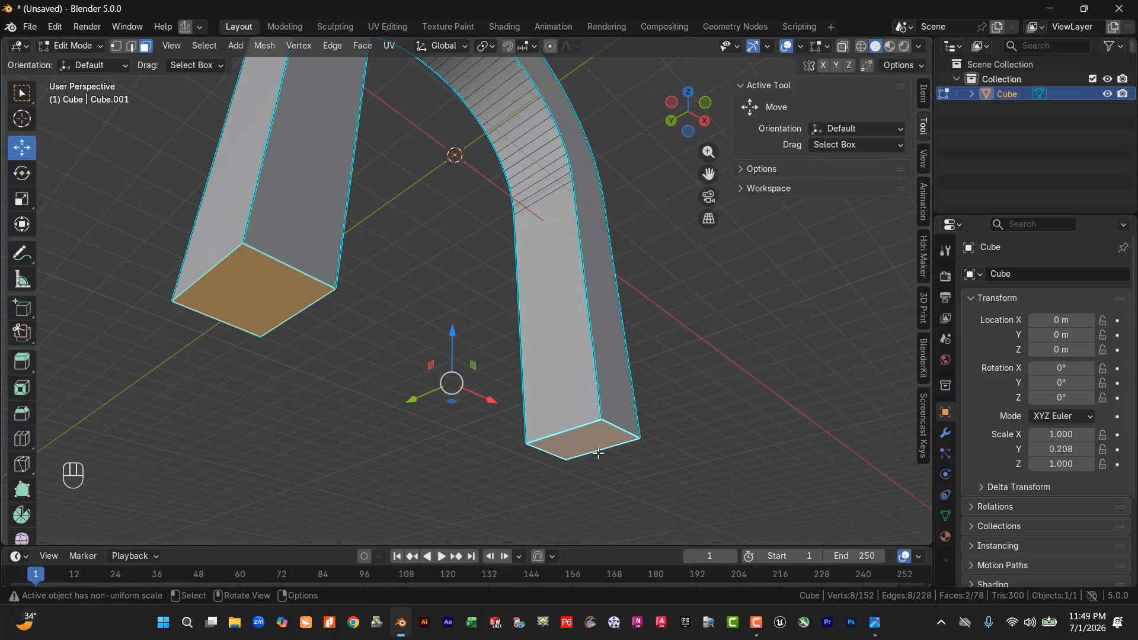
key("shift+d")
left_click(598, 453)
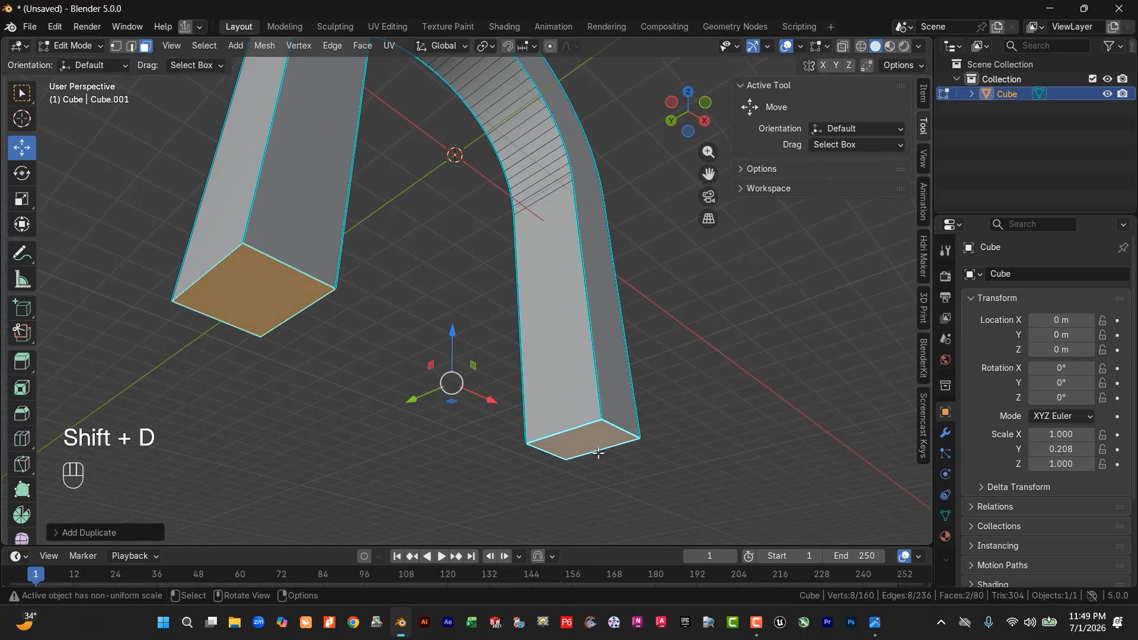
Step: Separate the duplicated leg-bottom faces into their own object and hide the original arch
key("p")
left_click(599, 453)
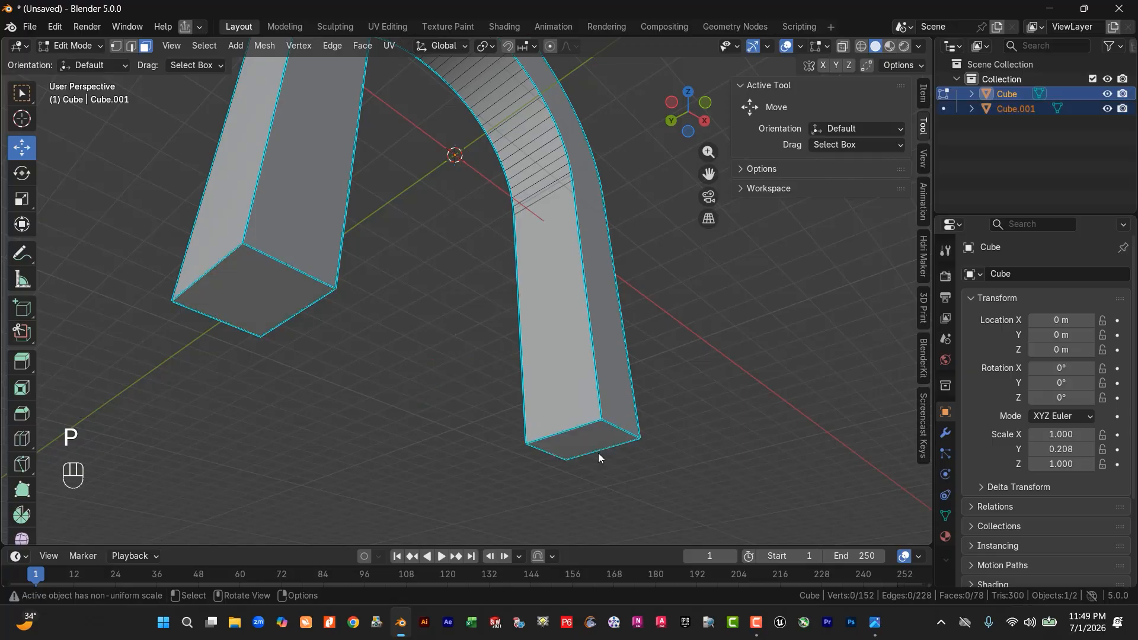
key("Tab")
left_click(756, 360)
left_click(1014, 108)
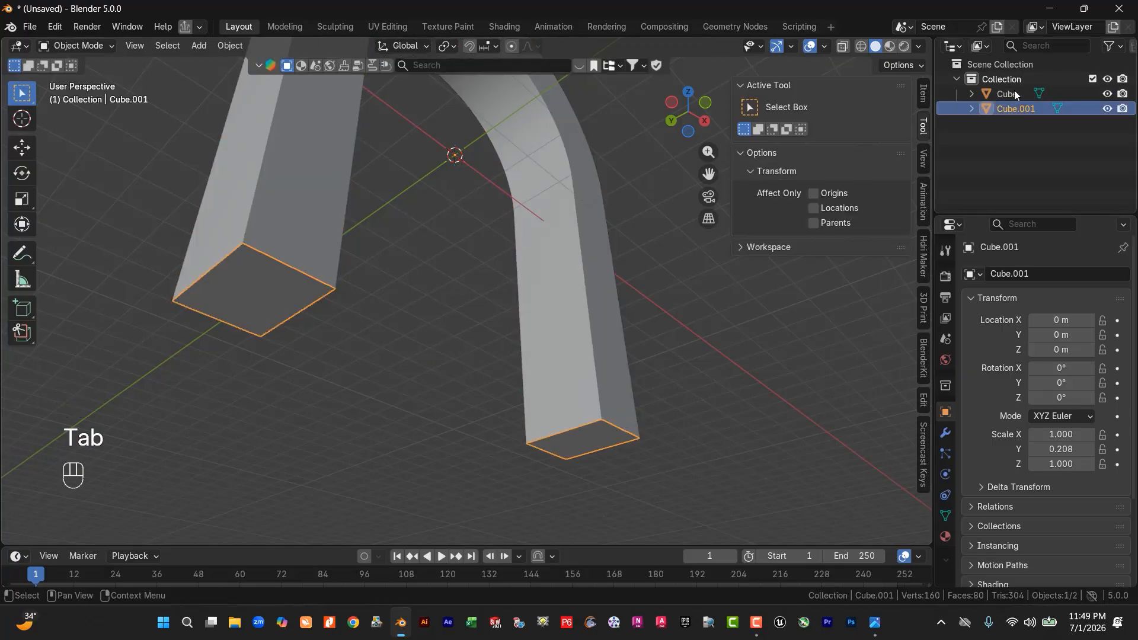
left_click(1109, 94)
Step: In top view, separate the face on the negative X side into its own object
middle_click_drag(451, 213, 342, 404)
scroll(450, 411, "up", 2)
key("KP_7")
key("Tab")
left_click_drag(363, 287, 212, 477)
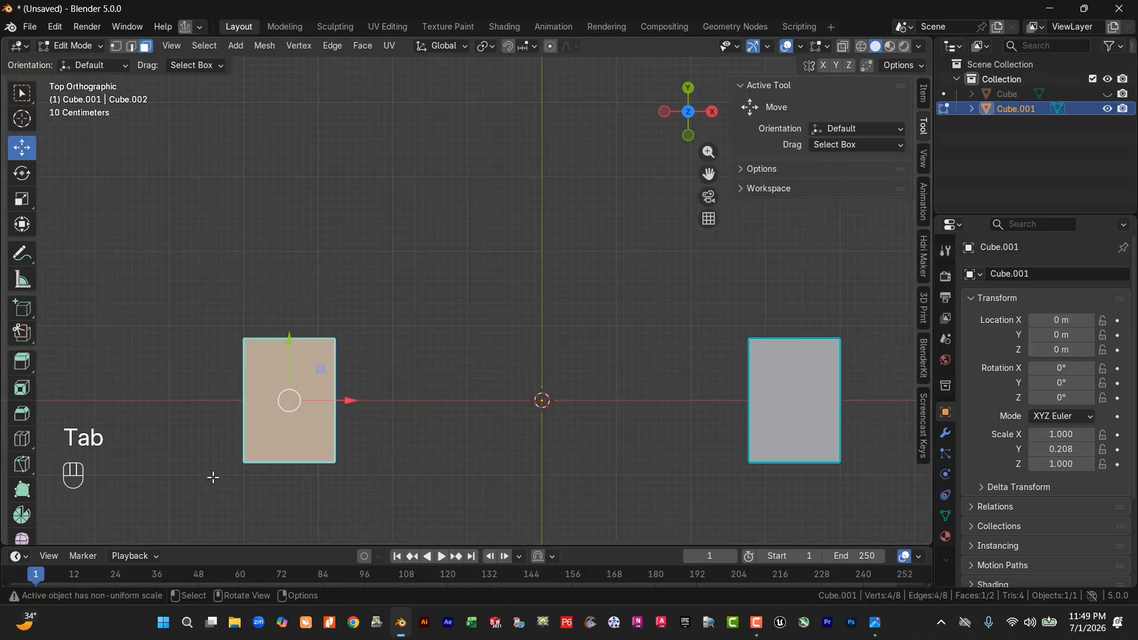
key("p")
left_click(465, 394)
key("Tab")
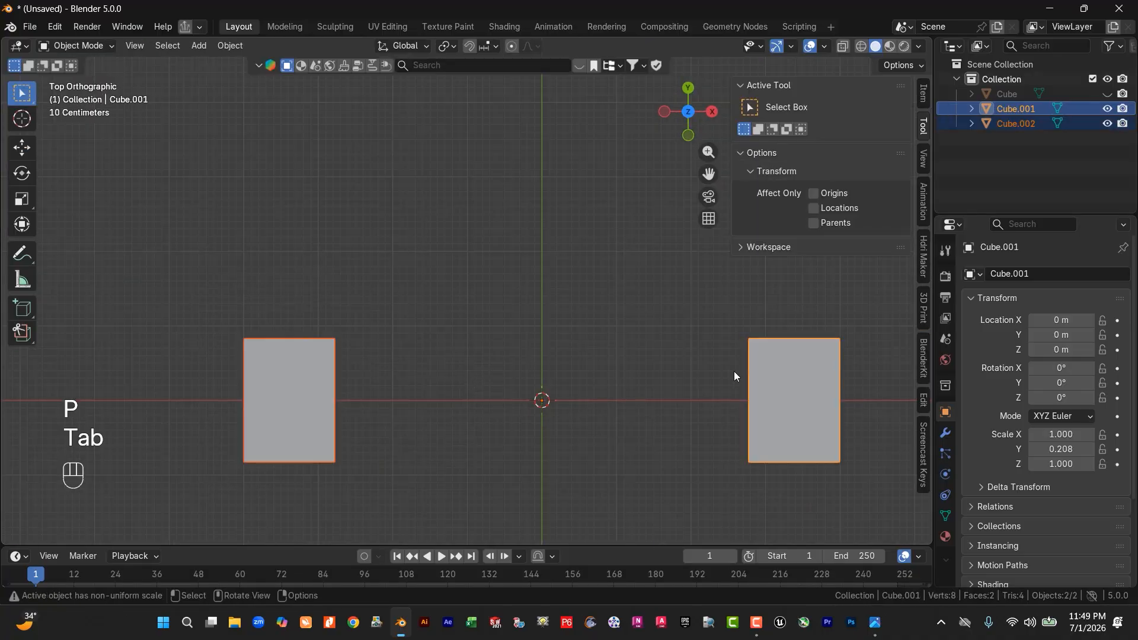
Step: Select both leg-bottom face objects and apply their scale
left_click(285, 410, "shift")
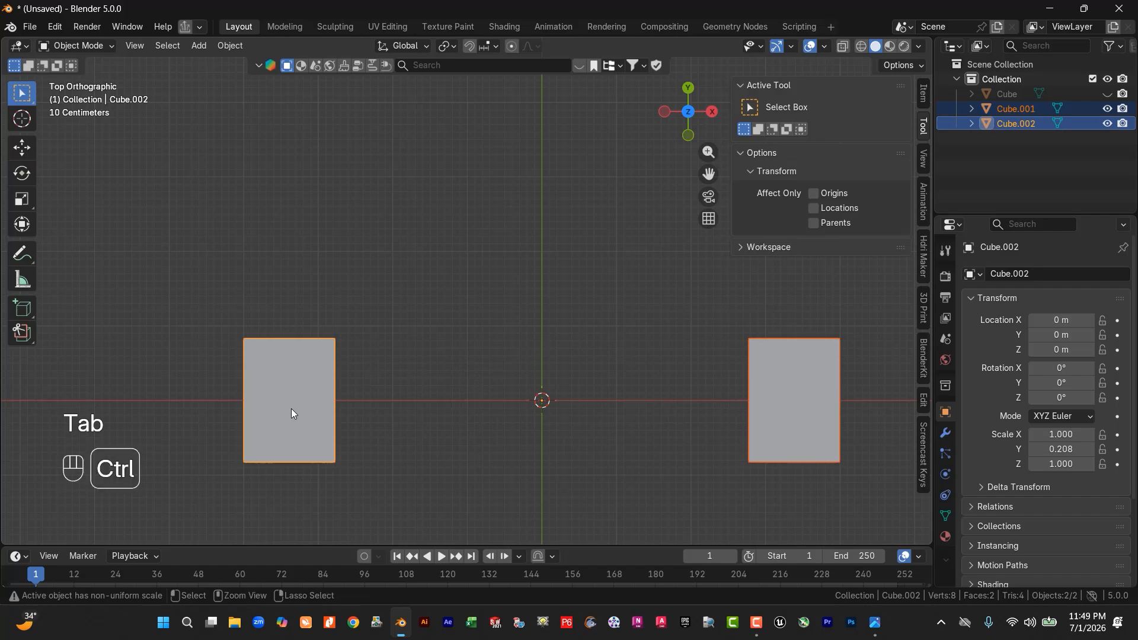
key("ctrl+a")
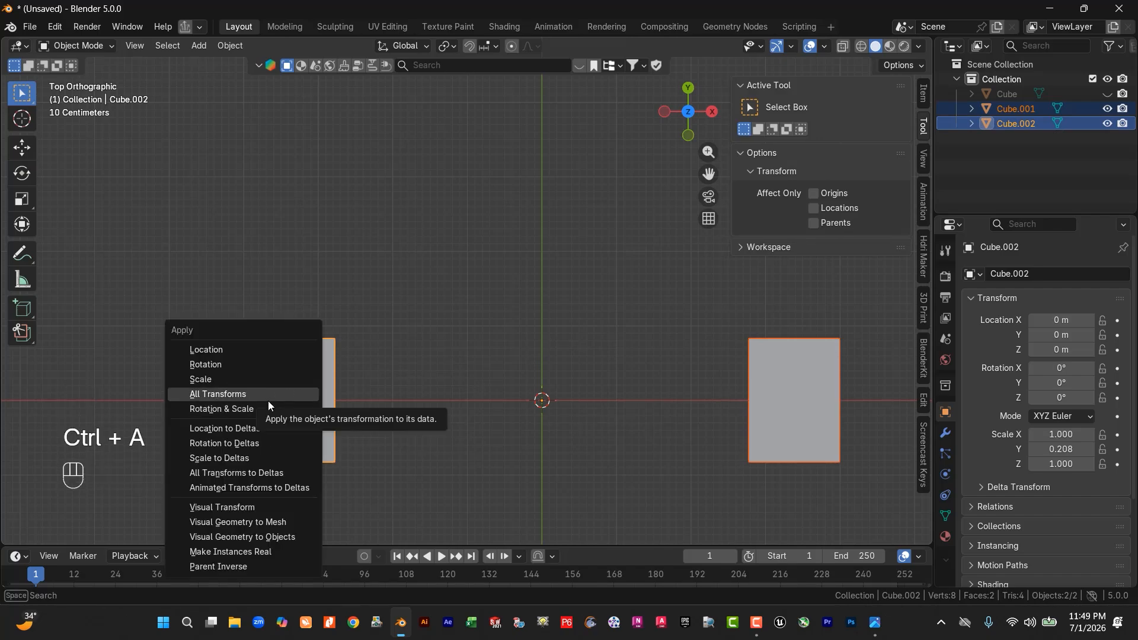
left_click(260, 408)
left_click(339, 419)
Step: Set the origin of each leg-bottom face to its center of mass (surface)
left_click(315, 408)
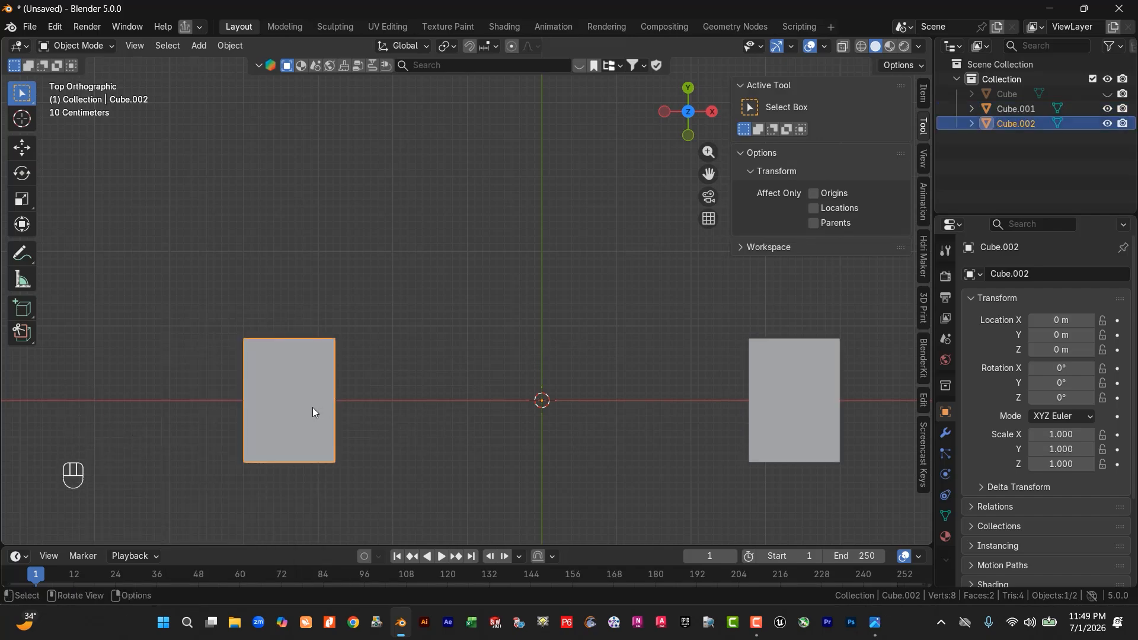
right_click(311, 408)
mouse_move(272, 366)
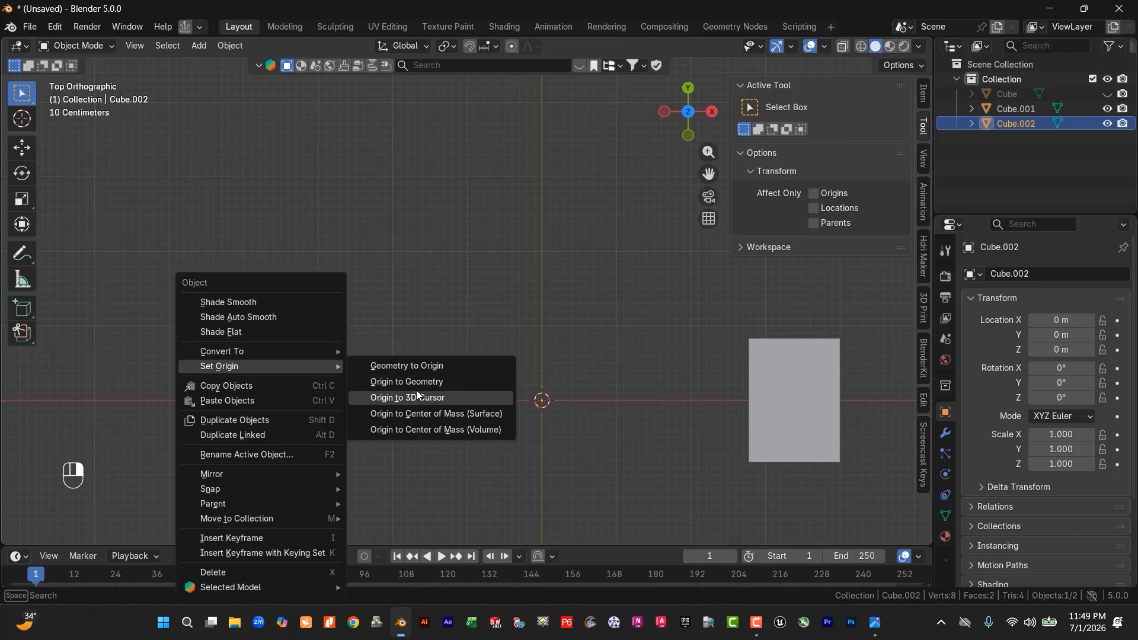
left_click(427, 415)
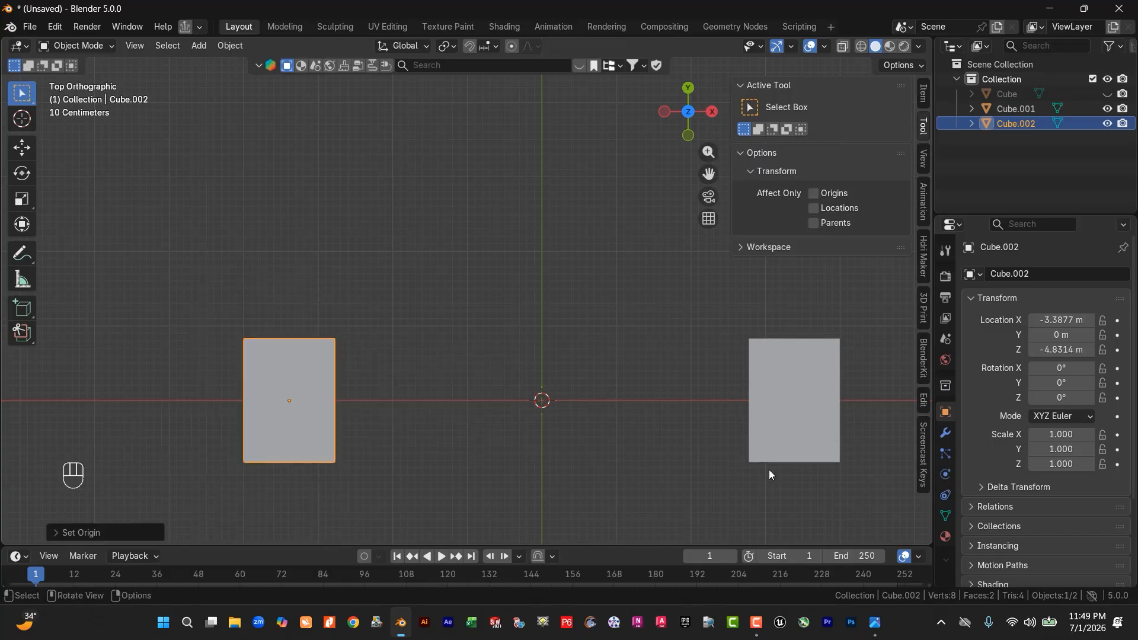
left_click(786, 408)
right_click(786, 409)
mouse_move(771, 367)
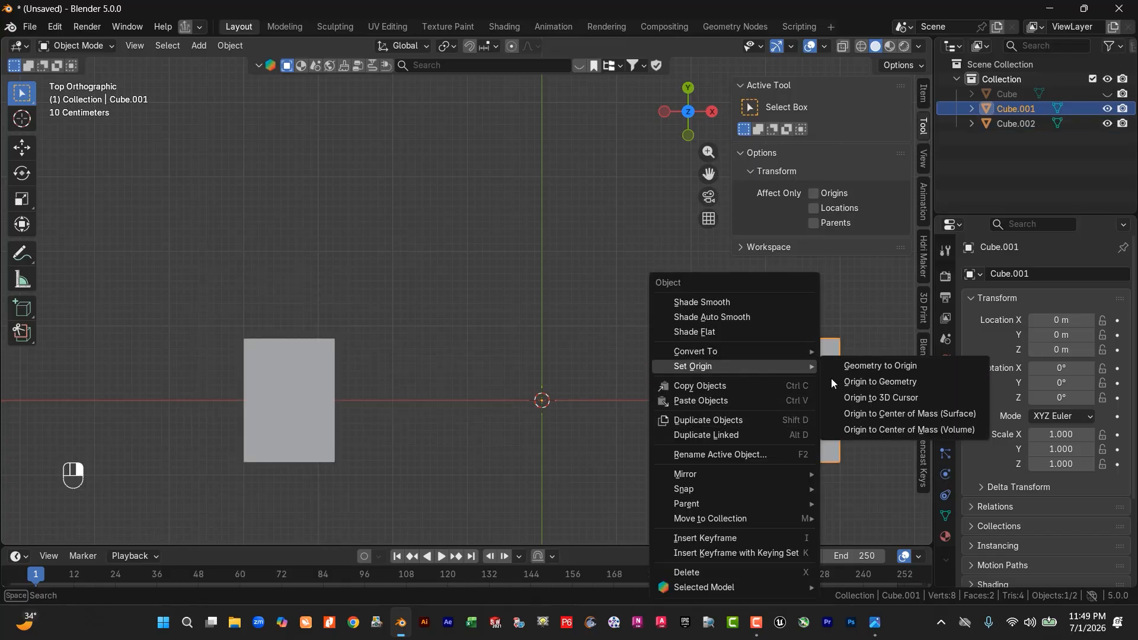
left_click(893, 414)
Step: Unhide the arch and scale the negative-X leg's bottom face along X to about 1.7
left_click(382, 426)
left_click(304, 415)
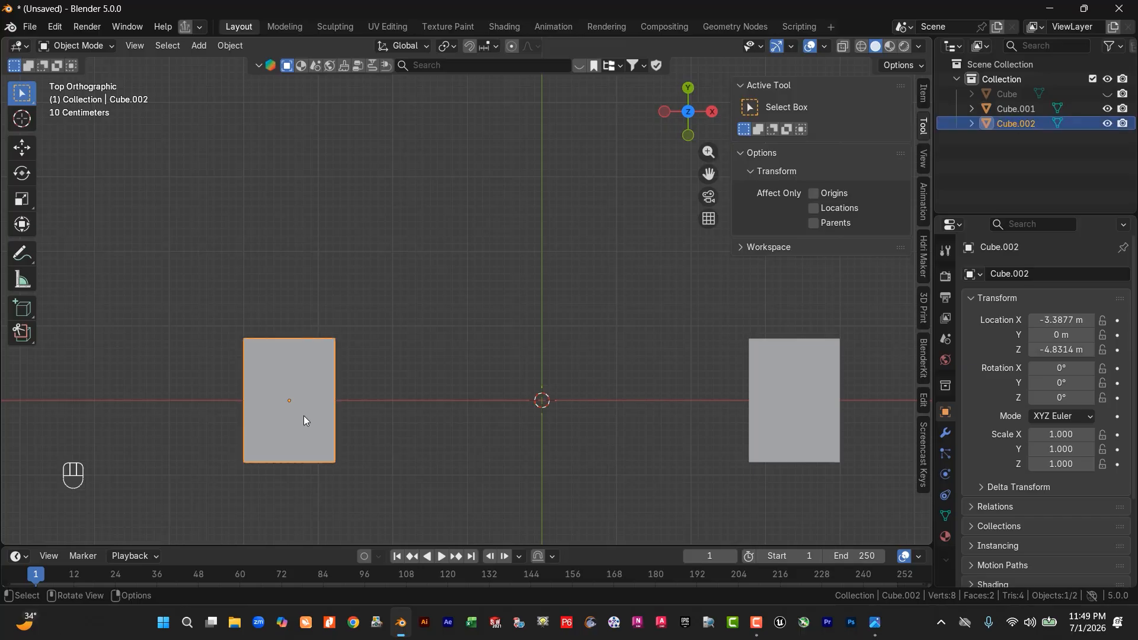
left_click(1107, 94)
middle_click_drag(472, 386, 461, 260)
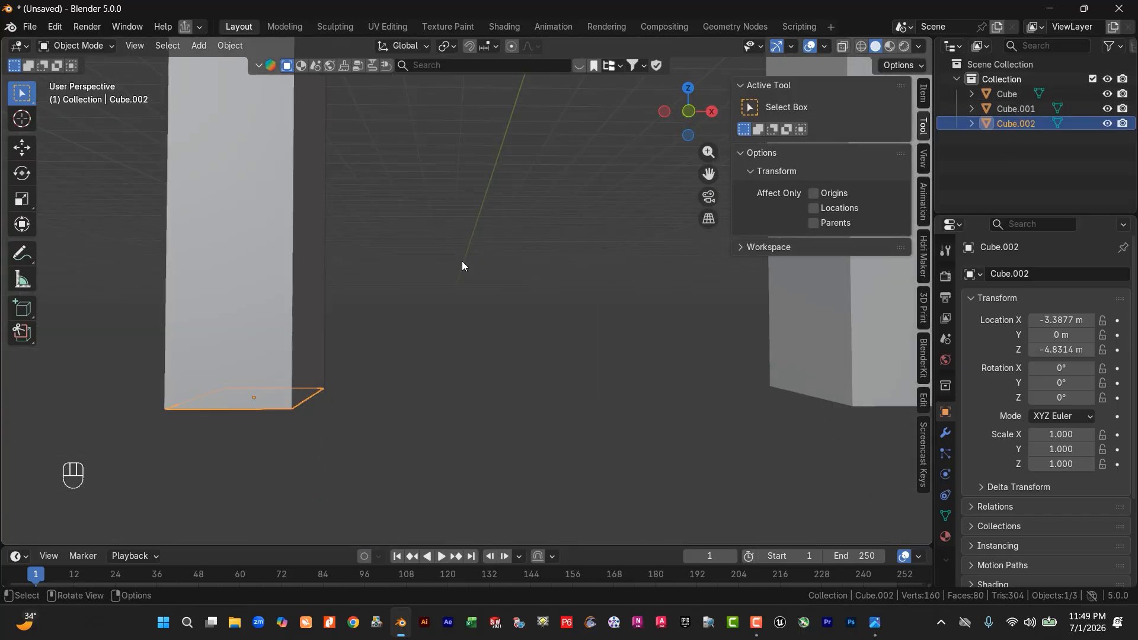
scroll(380, 461, "up", 1)
middle_click_drag(379, 461, 535, 357, "shift")
middle_click_drag(388, 344, 385, 283)
middle_click_drag(418, 289, 445, 322, "shift")
key("s")
key("x")
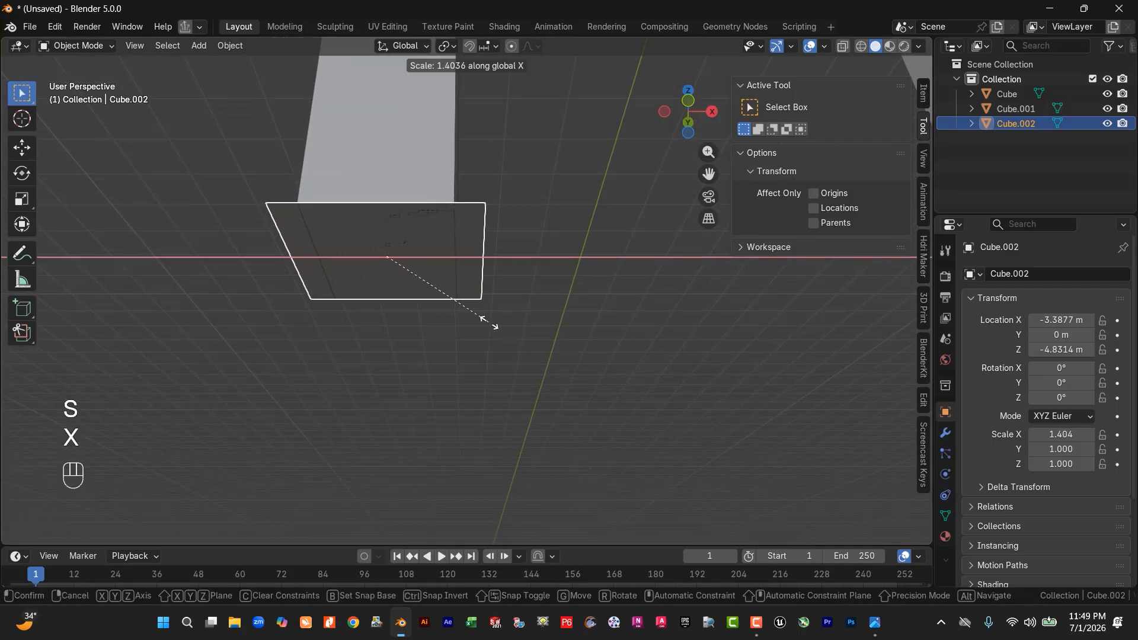
left_click(520, 319)
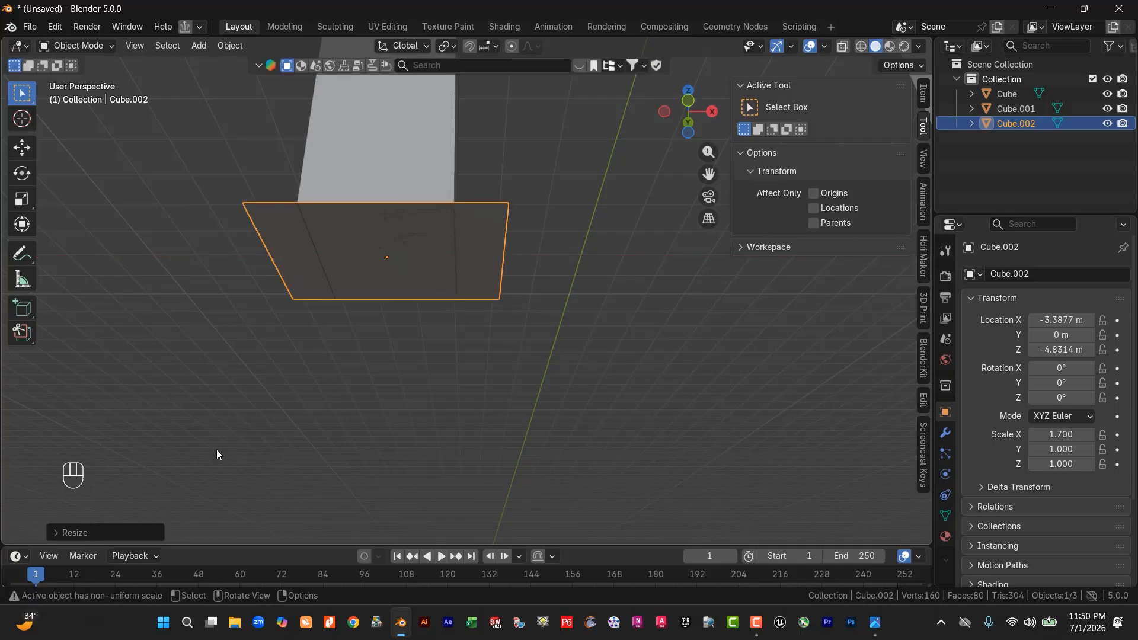
Step: Scale the same bottom face along Y to about 1.578 so it overhangs the leg on all sides
middle_click_drag(302, 451, 497, 505)
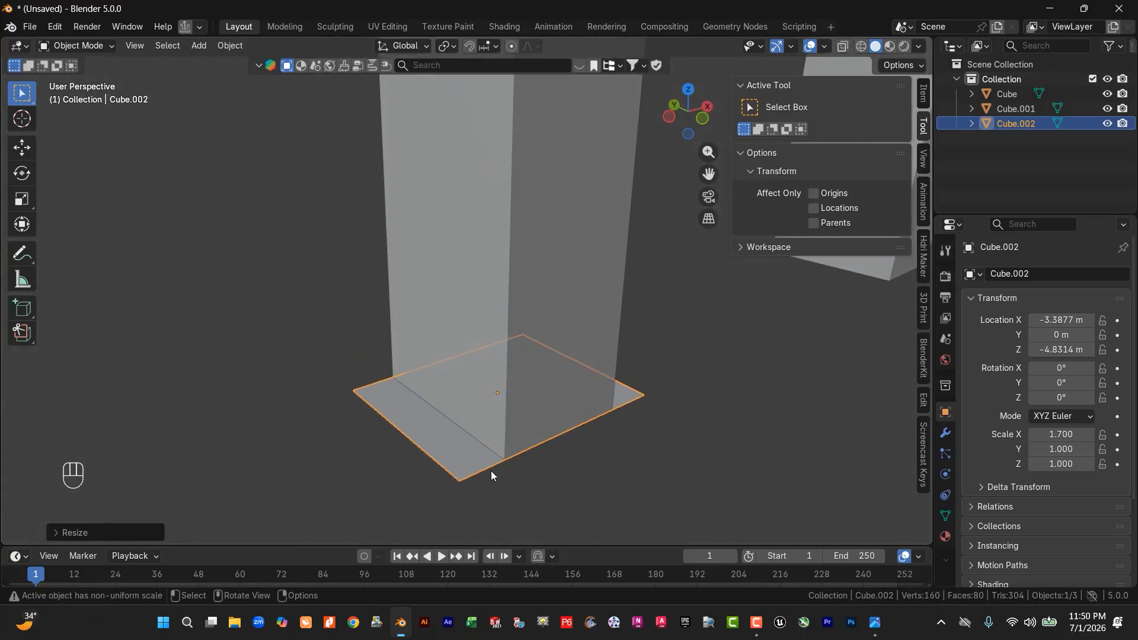
key("s")
key("y")
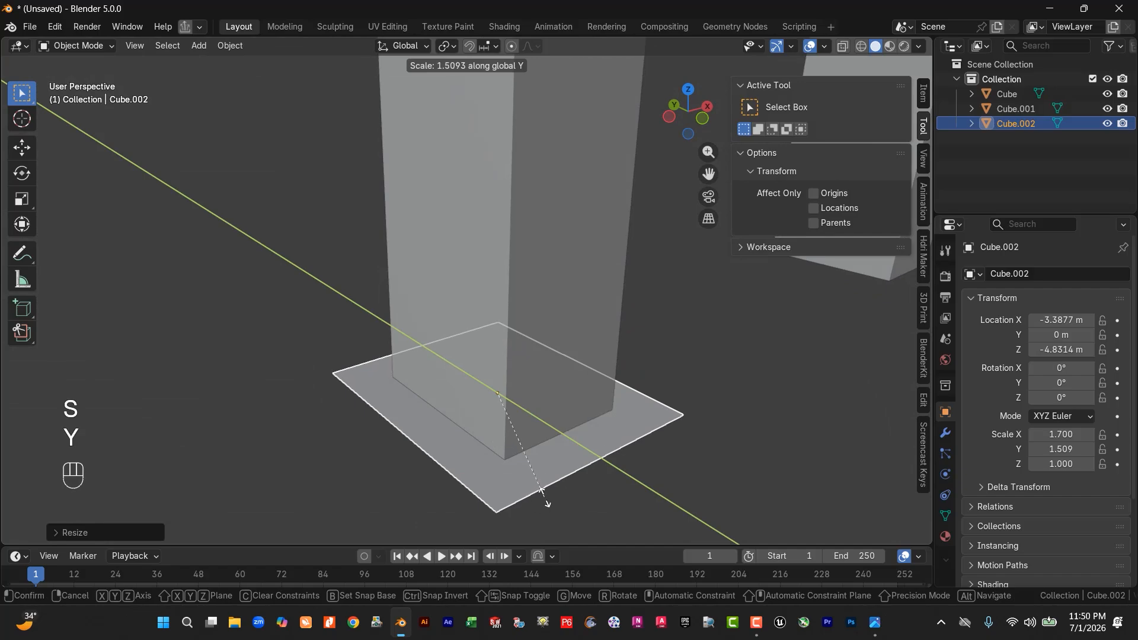
left_click(554, 500)
middle_click_drag(676, 424, 520, 393)
Step: Extrude the enlarged face down along Z by about 0.65 m to form a base block
key("Tab")
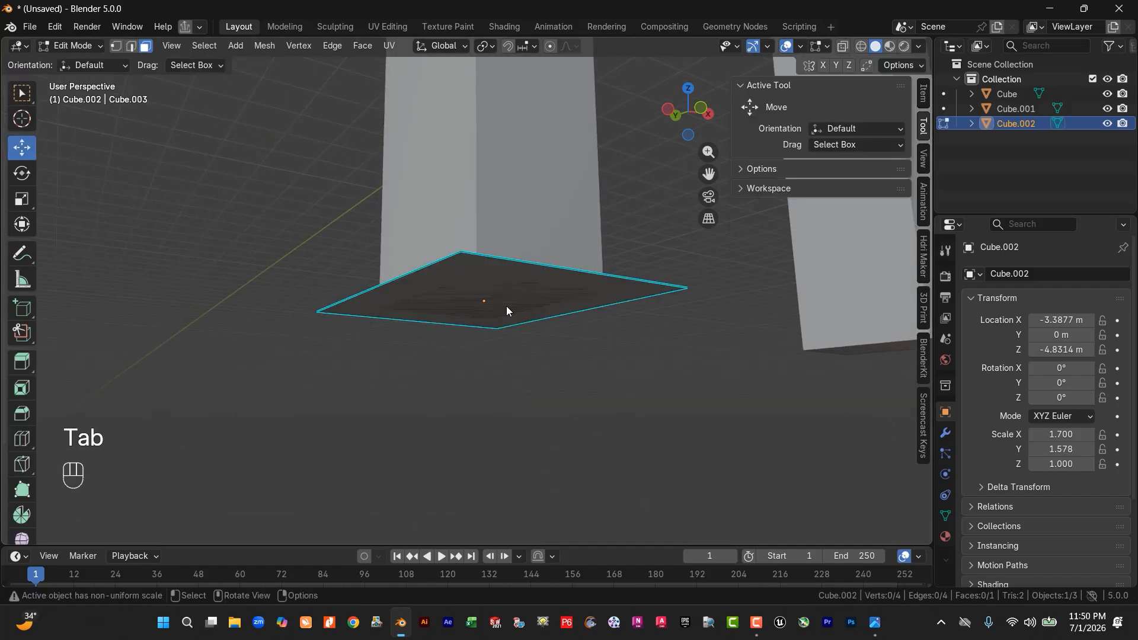
key("a")
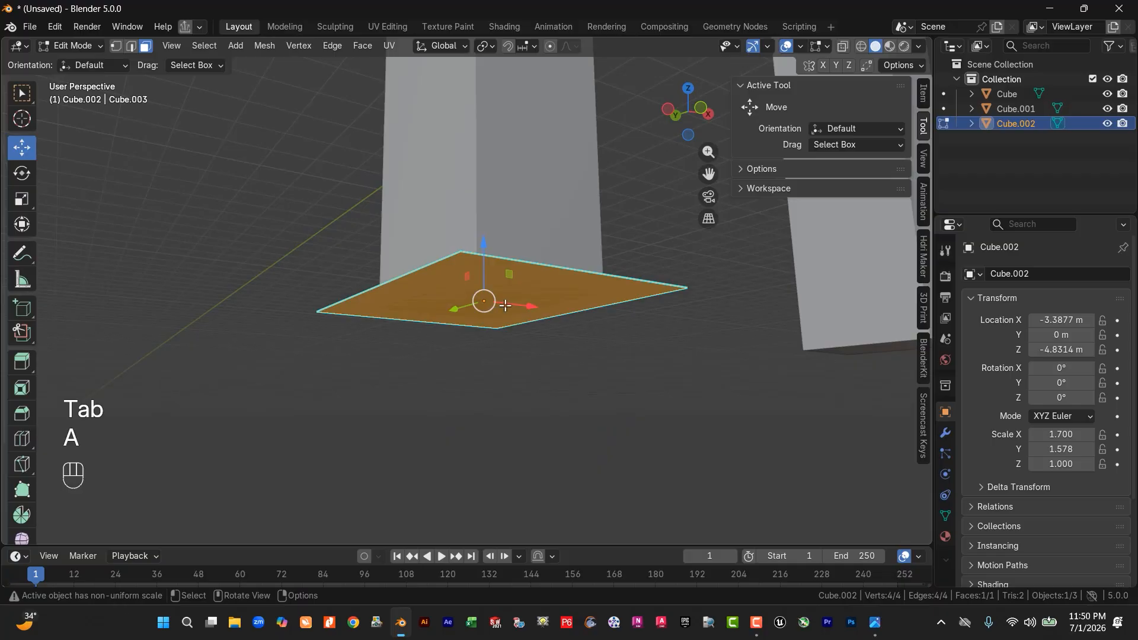
key("e")
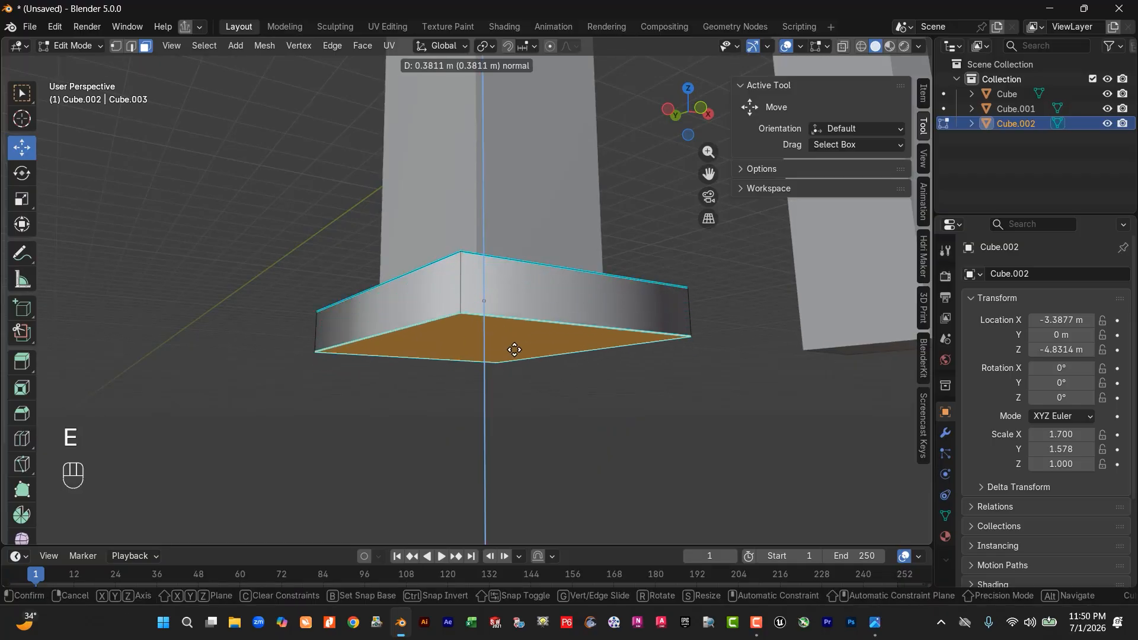
key("z")
key("z")
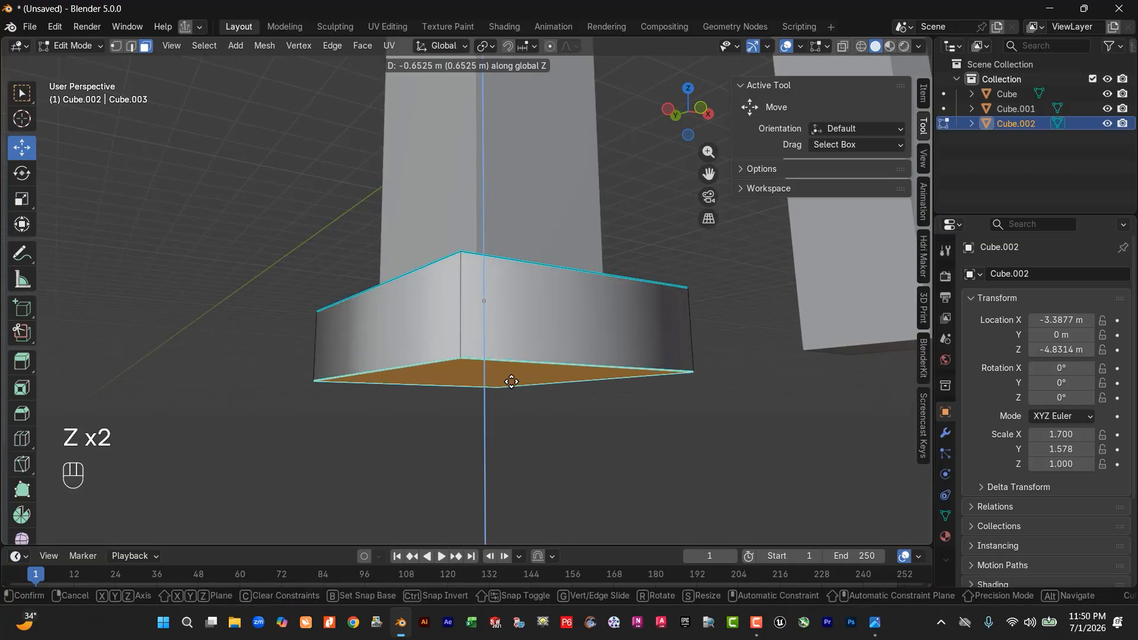
left_click(511, 378)
middle_click_drag(511, 378, 505, 442)
Step: Apply the base block's scale and give it Shade Auto Smooth
key("Tab")
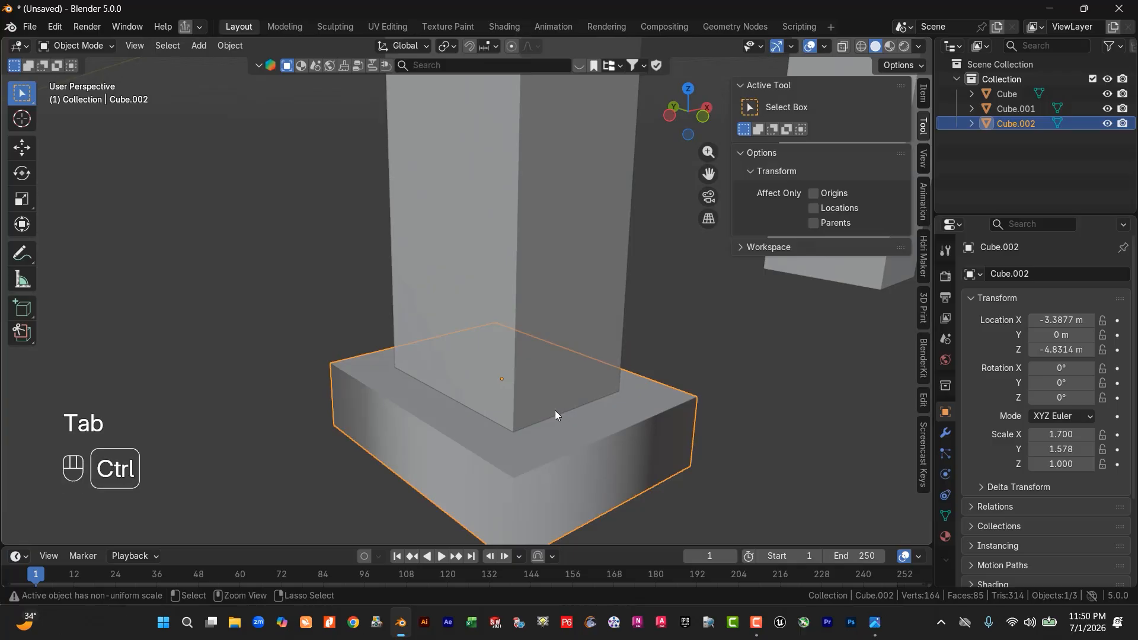
key("ctrl+a")
left_click(554, 409)
right_click(558, 426)
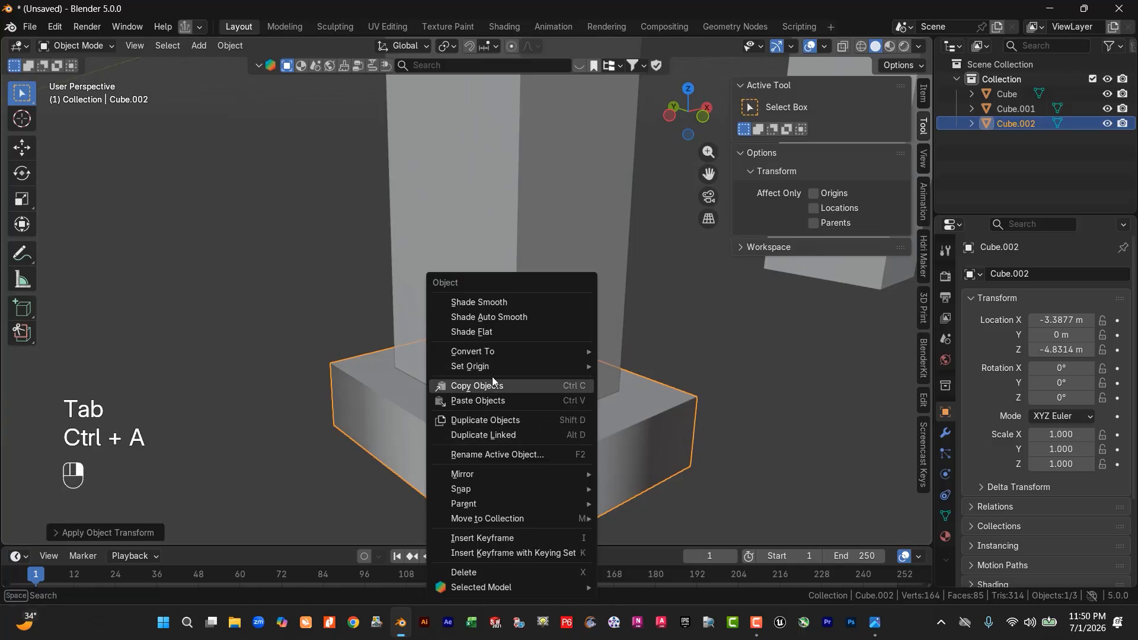
left_click(491, 317)
left_click(718, 401)
scroll(600, 447, "down", 4)
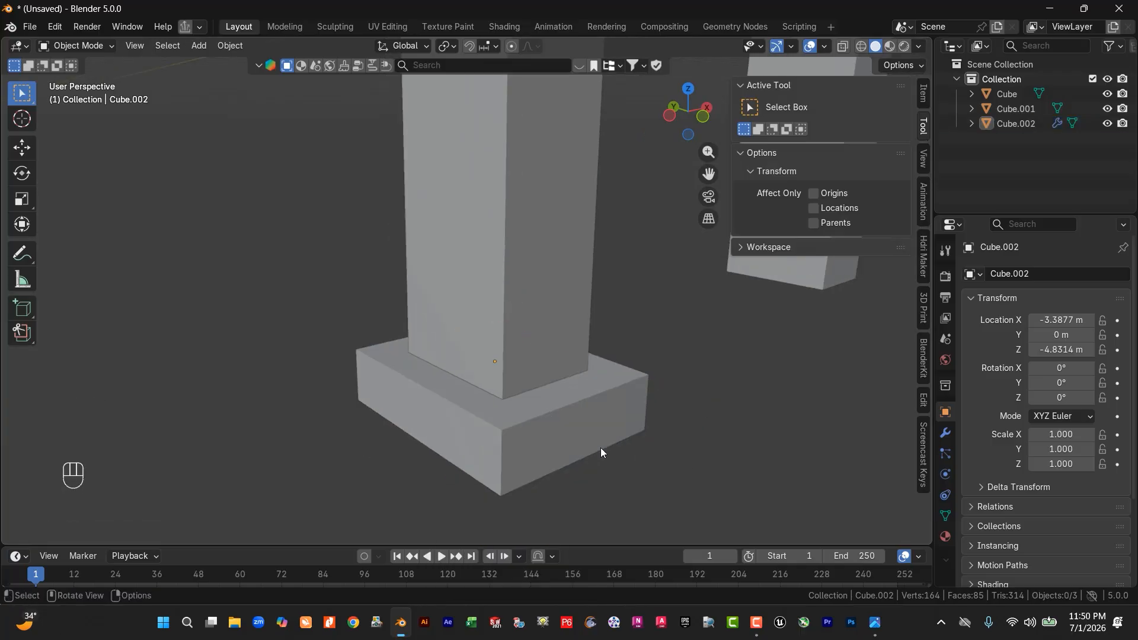
Step: Hide the arch and the finished base block so only the positive-X leg's bottom face is shown
middle_click_drag(476, 375, 424, 389, "shift")
middle_click_drag(617, 430, 473, 412)
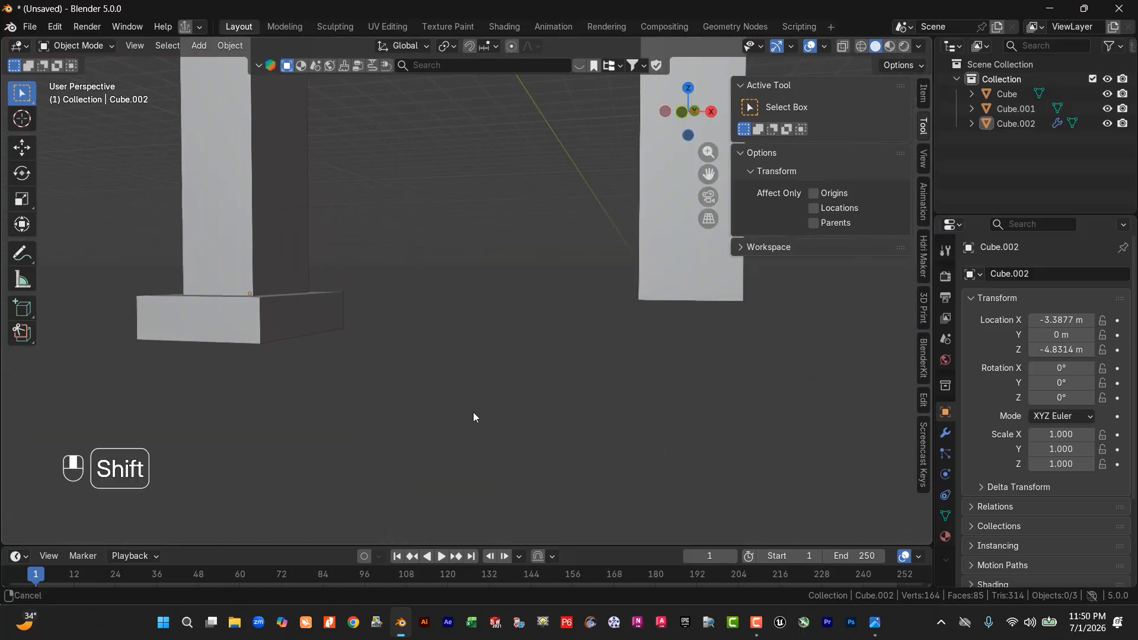
middle_click_drag(610, 338, 692, 254)
left_click(684, 209)
middle_click_drag(684, 212, 463, 457, "shift")
left_click(1107, 94)
left_click(1106, 124)
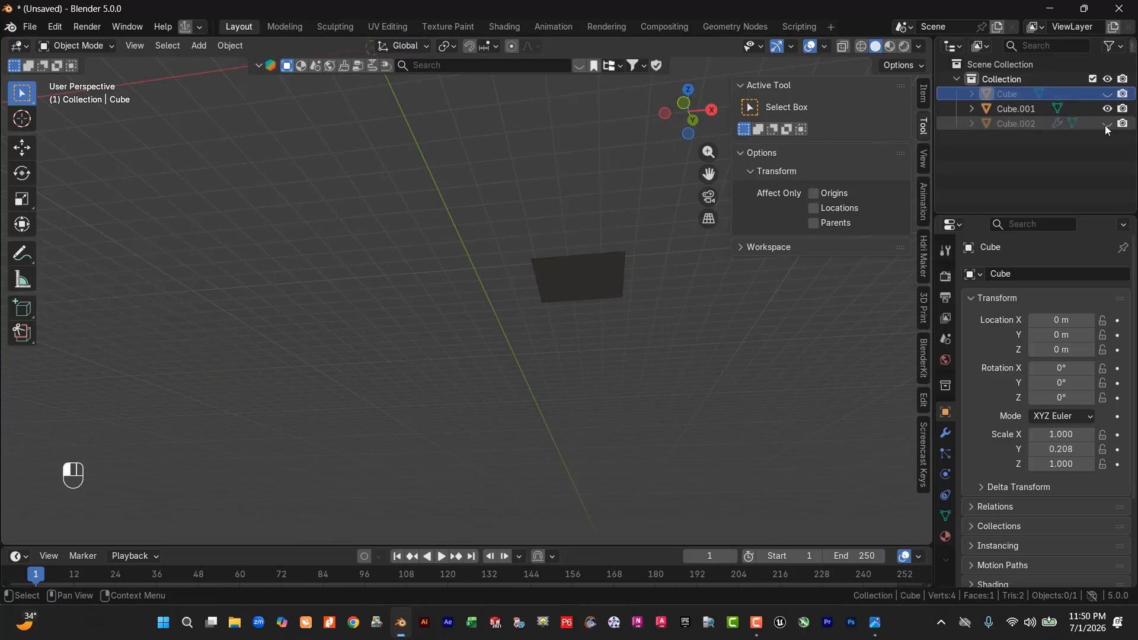
left_click(1107, 109)
left_click(1106, 109)
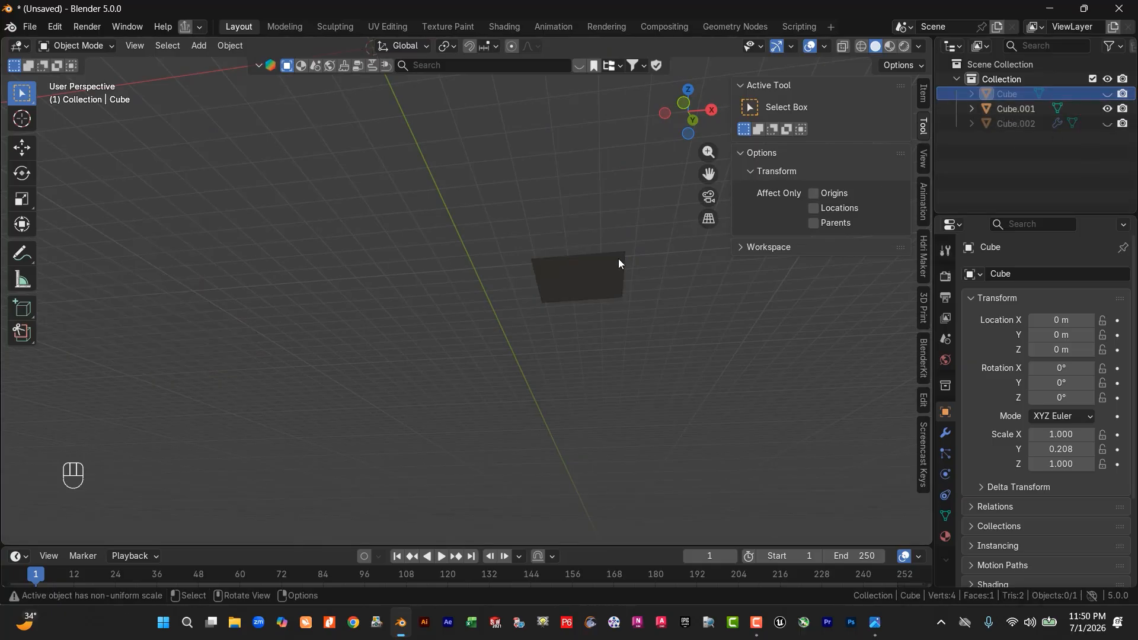
Step: Snap the 3D cursor to the remaining bottom face and delete that face object
left_click(606, 282)
key("shift+s")
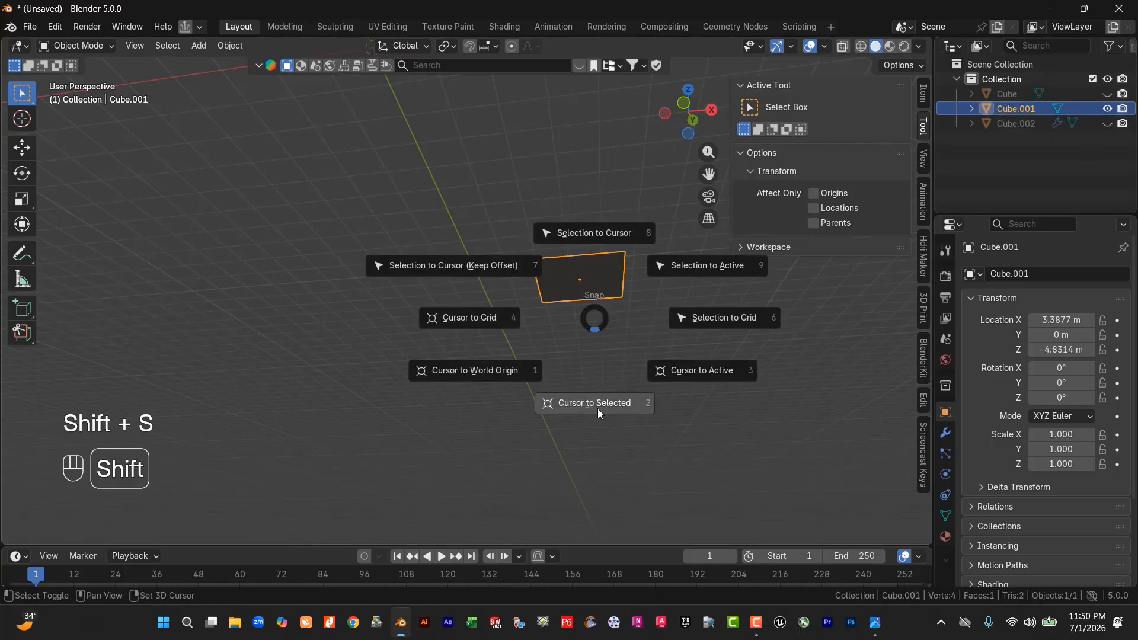
left_click(596, 403)
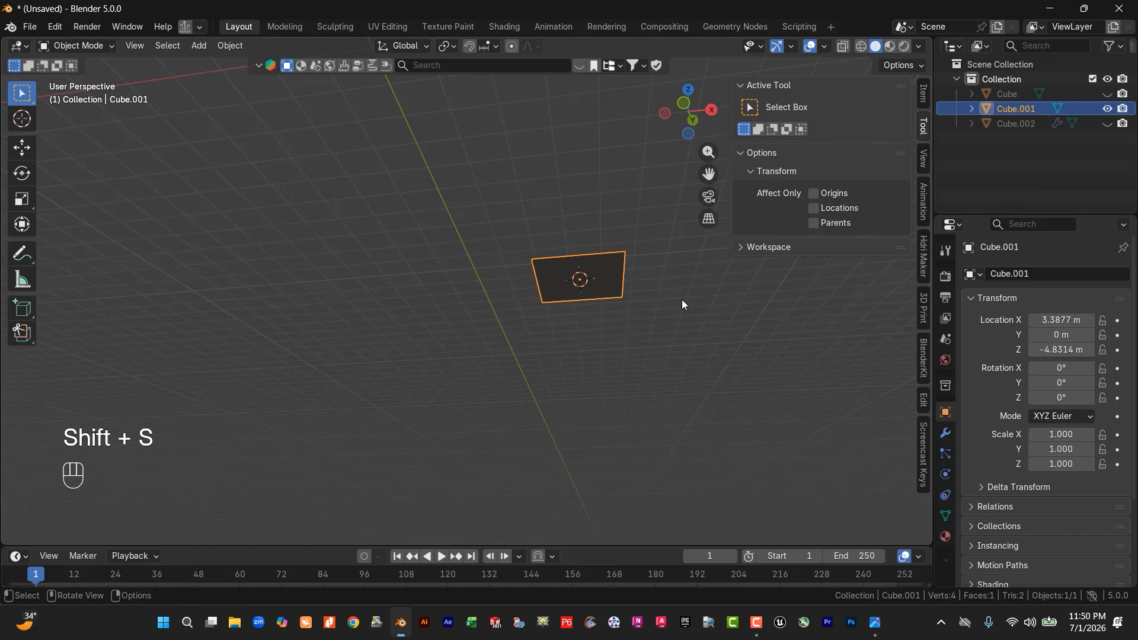
key("Delete")
Step: Unhide the base block, duplicate it and snap the copy to the 3D cursor
left_click(1107, 109)
left_click(208, 328)
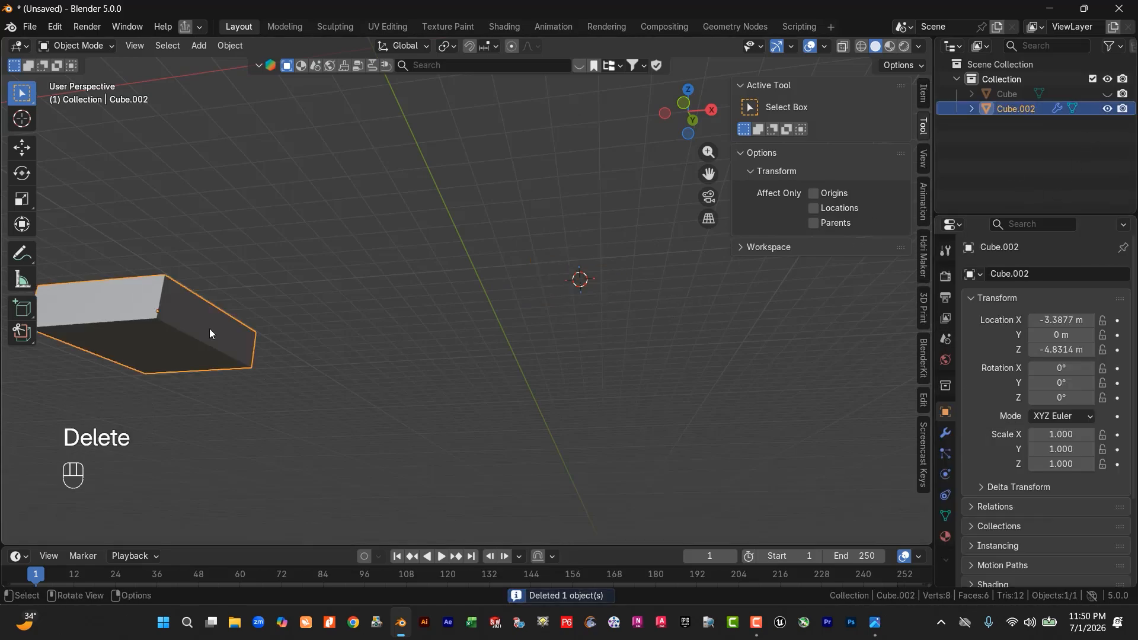
key("shift+d")
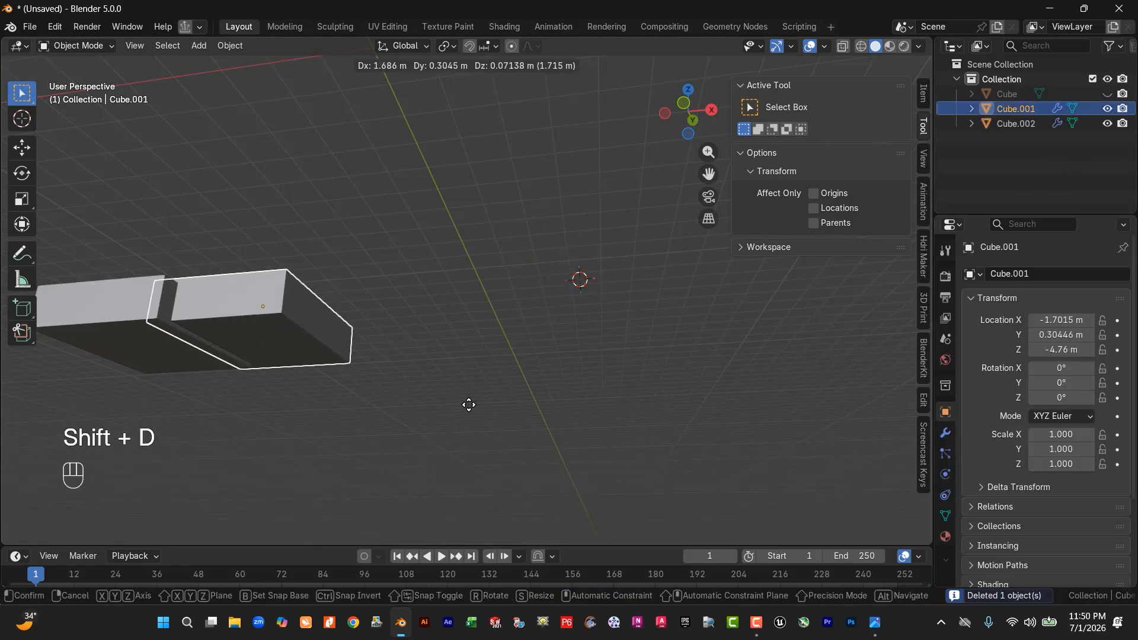
left_click(464, 419)
key("shift+s")
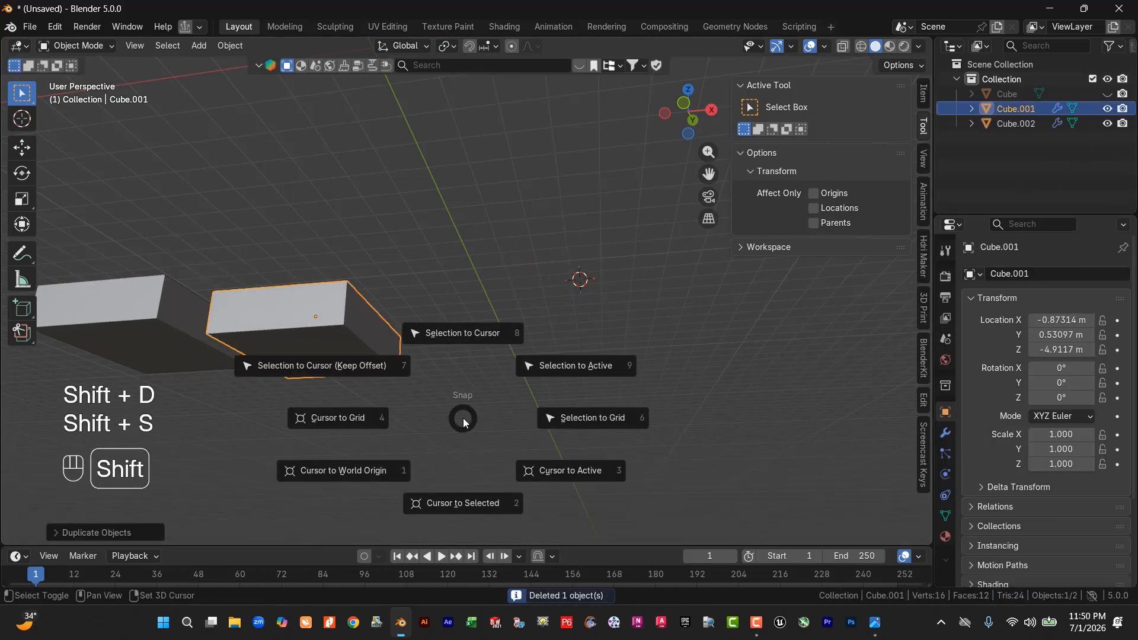
left_click(462, 354)
Step: Unhide the arch, check both base blocks under its legs and select the arch
middle_click_drag(350, 430, 409, 471)
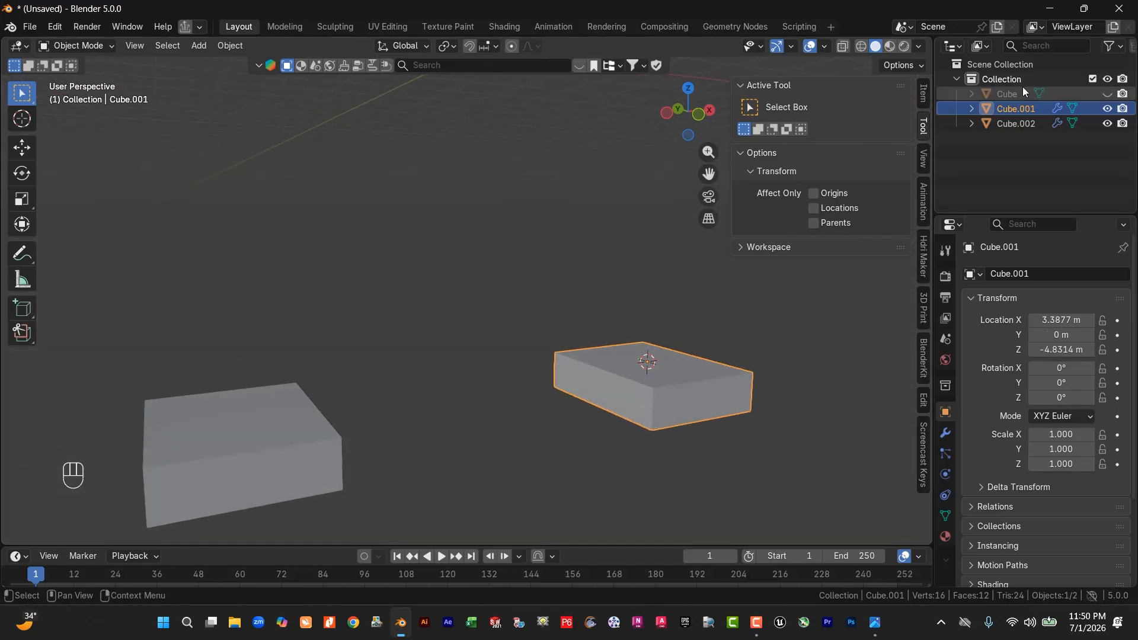
left_click(1109, 94)
scroll(472, 430, "down", 3)
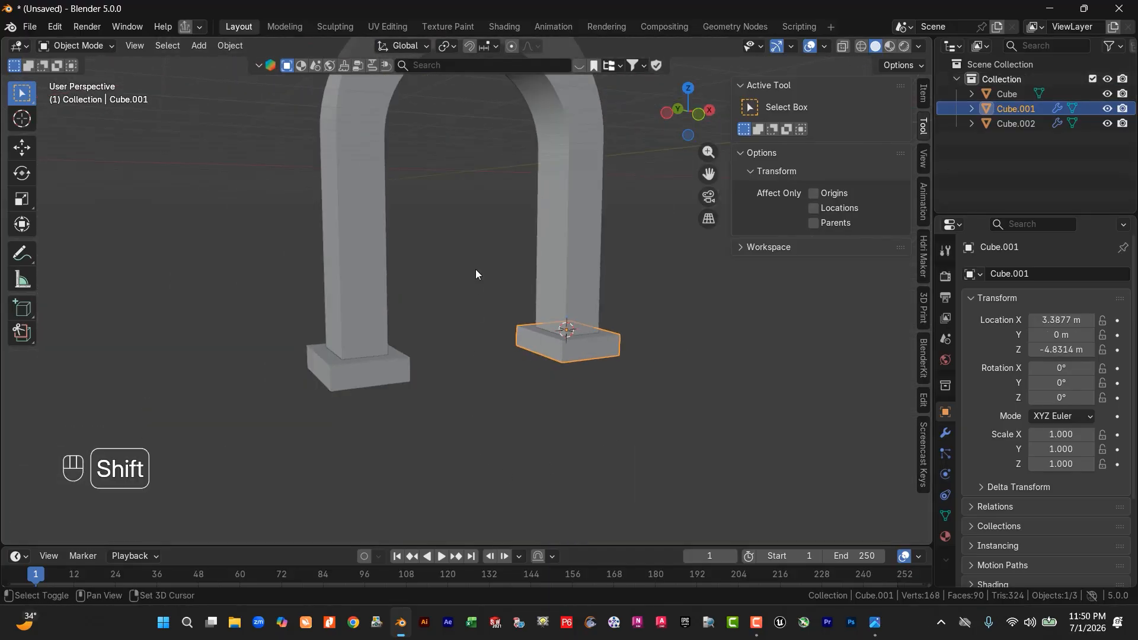
middle_click_drag(476, 269, 494, 397, "shift")
left_click(418, 479)
middle_click_drag(414, 468, 530, 472, "shift")
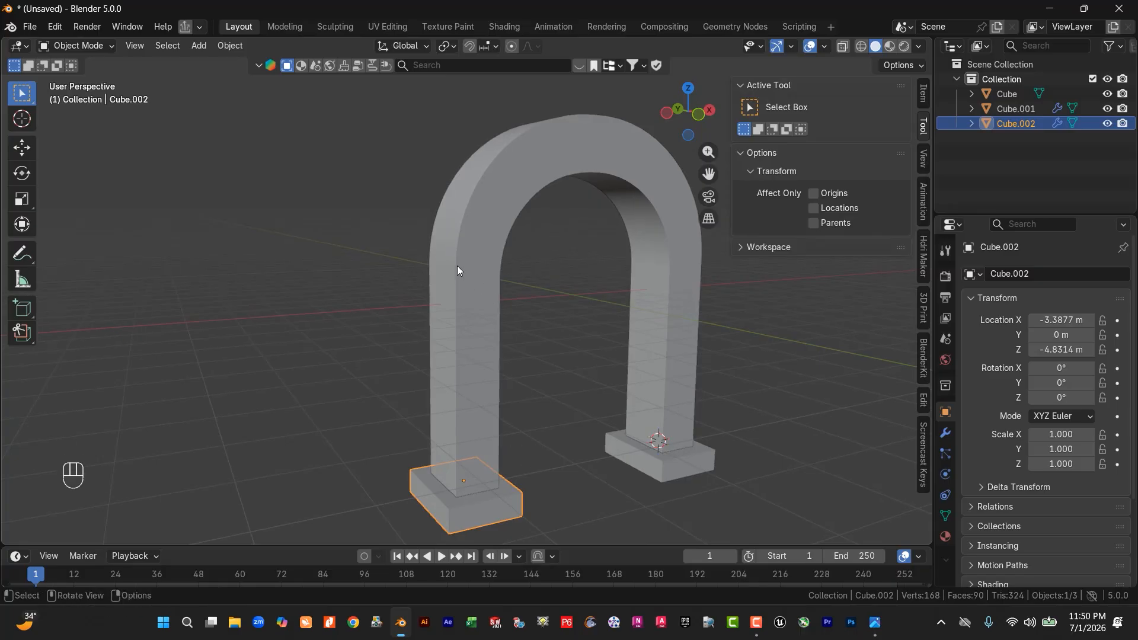
left_click(489, 279)
middle_click_drag(489, 279, 537, 371)
middle_click_drag(521, 374, 463, 353, "shift")
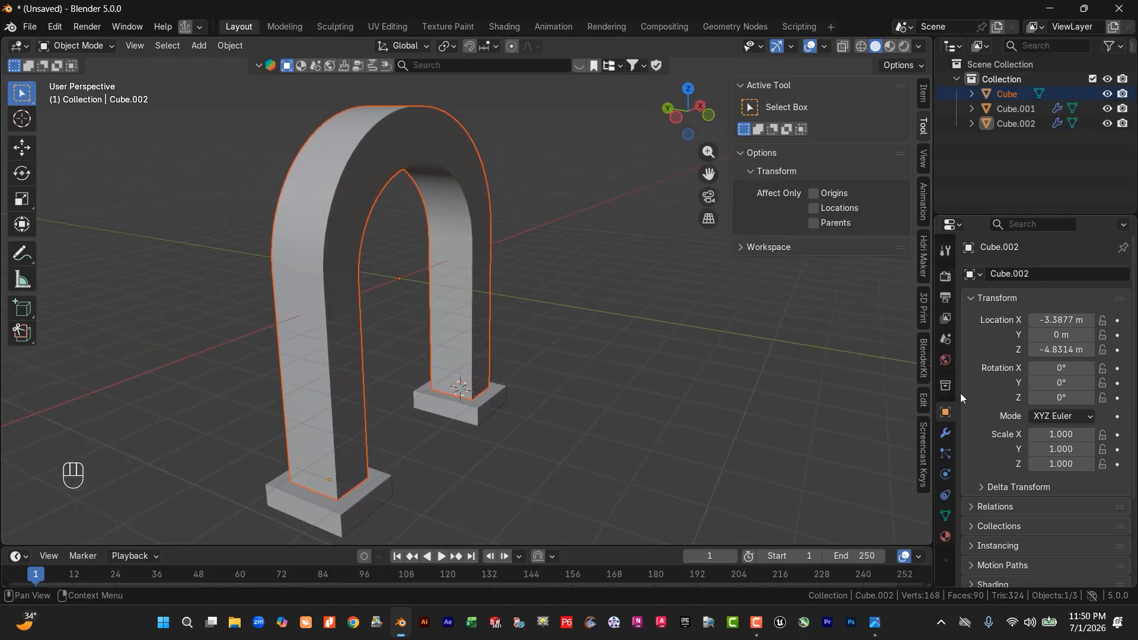
Step: Add a Bevel modifier to the base block under the negative-X leg
left_click(947, 434)
left_click(1043, 274)
mouse_move(1024, 303)
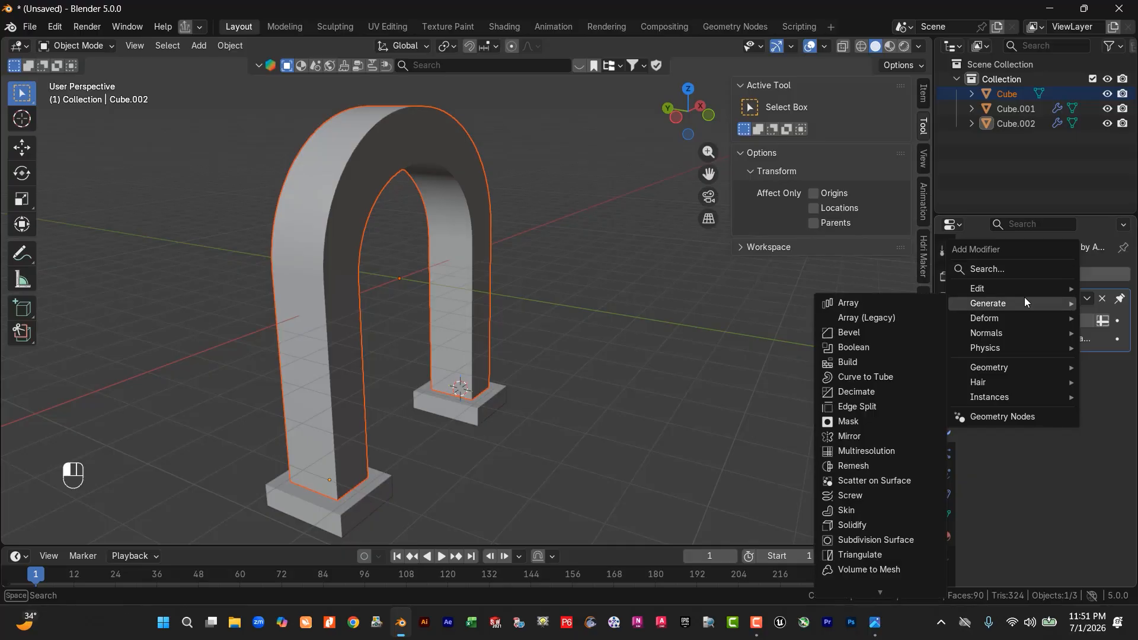
left_click(869, 332)
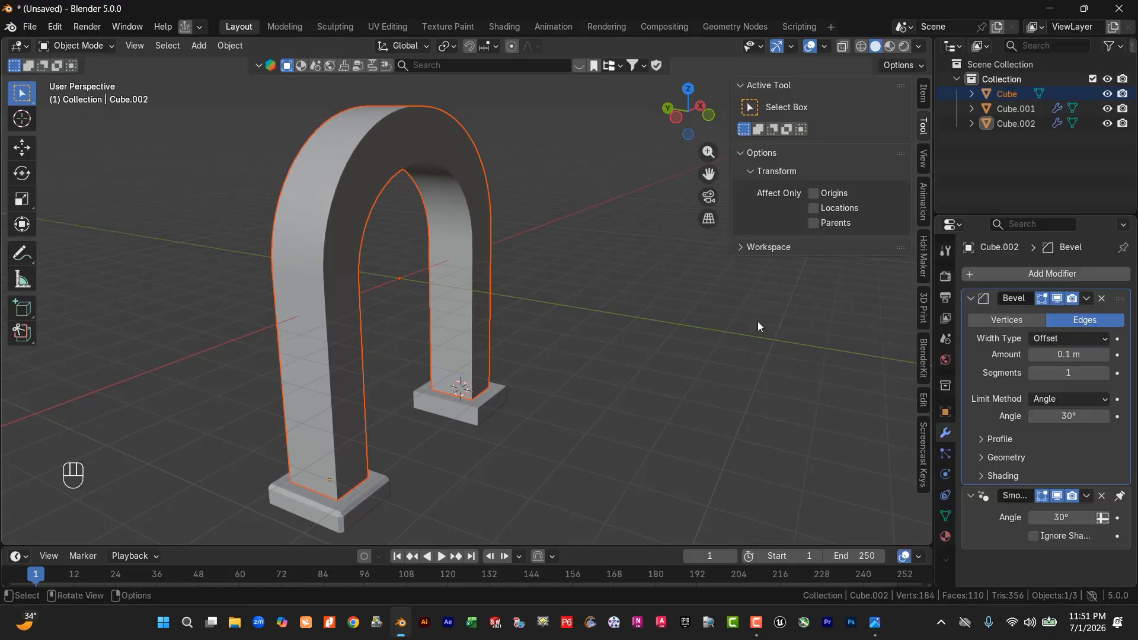
Step: Select the beveled base block and set its bevel amount to 0.05 m with 5 segments
middle_click_drag(514, 420, 685, 357, "shift")
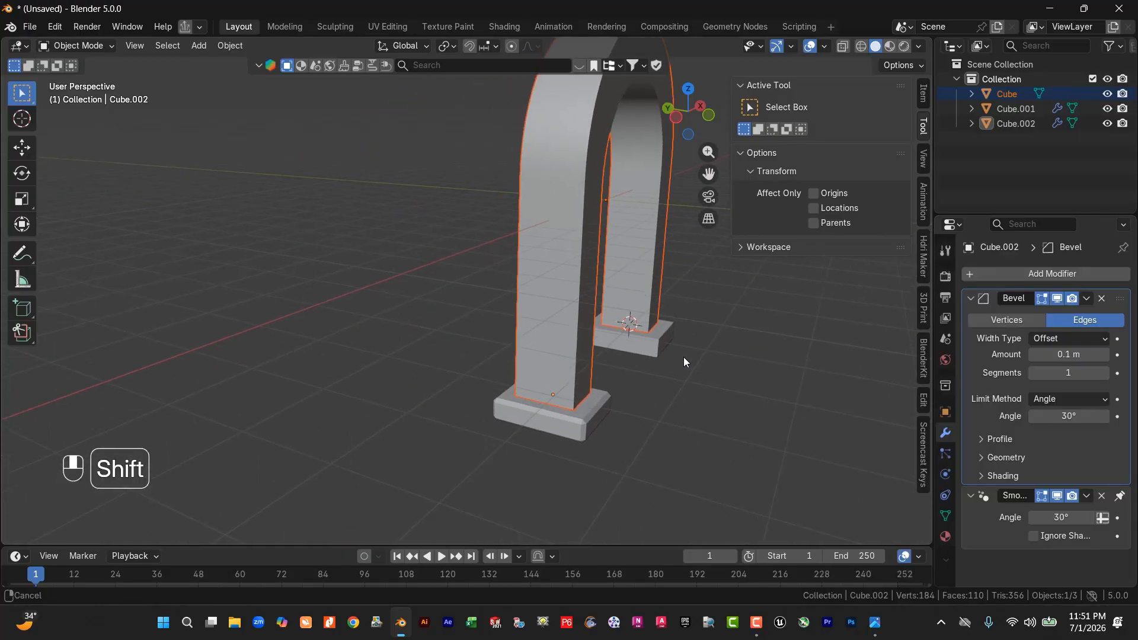
left_click(656, 410)
left_click(579, 410)
scroll(534, 435, "up", 4)
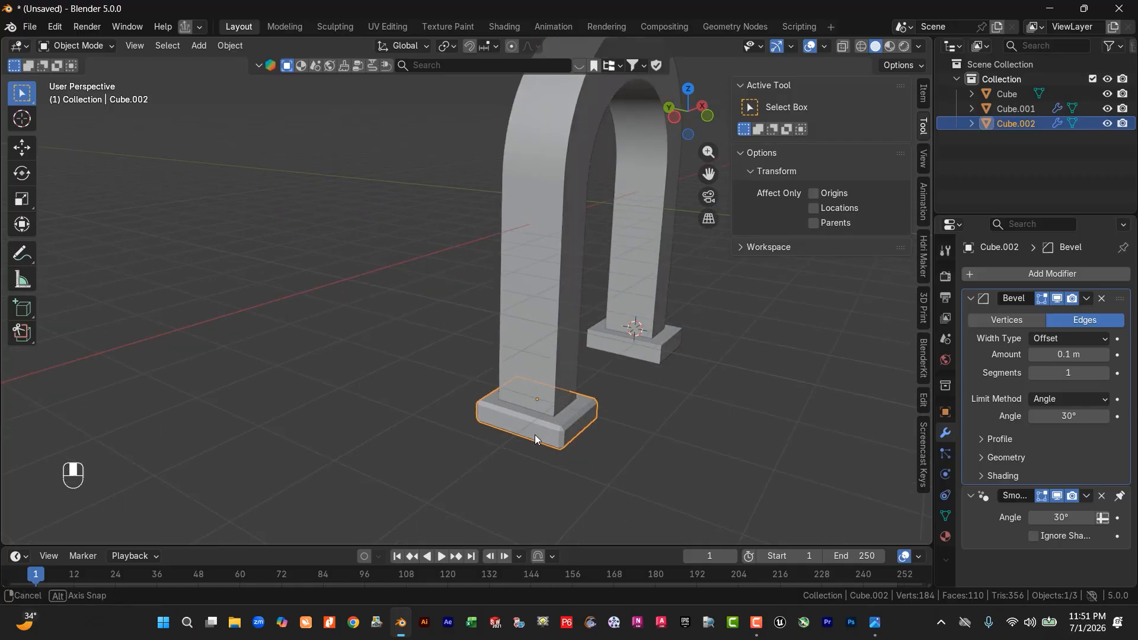
middle_click_drag(584, 410, 546, 304, "shift")
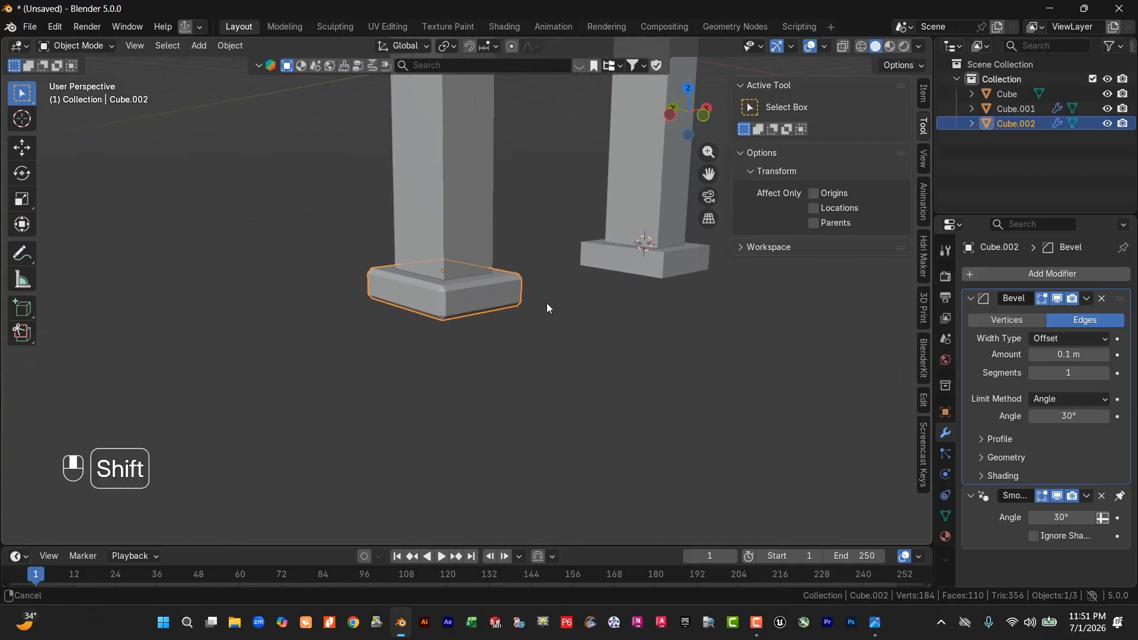
scroll(492, 334, "up", 1)
middle_click_drag(493, 335, 520, 368)
scroll(521, 368, "up", 3)
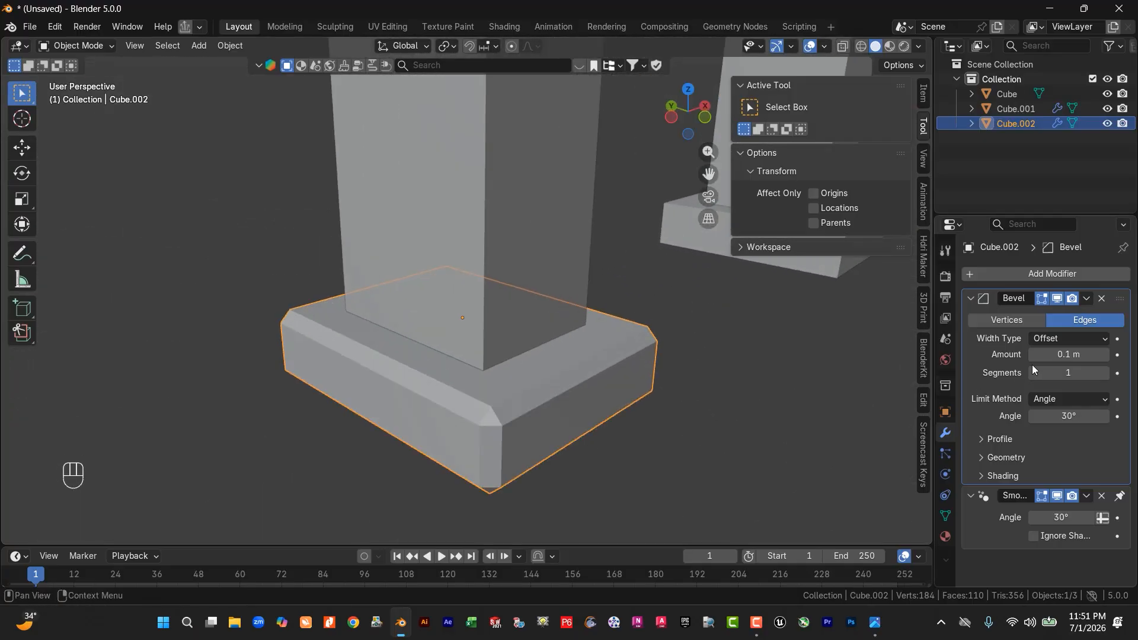
left_click(1066, 356)
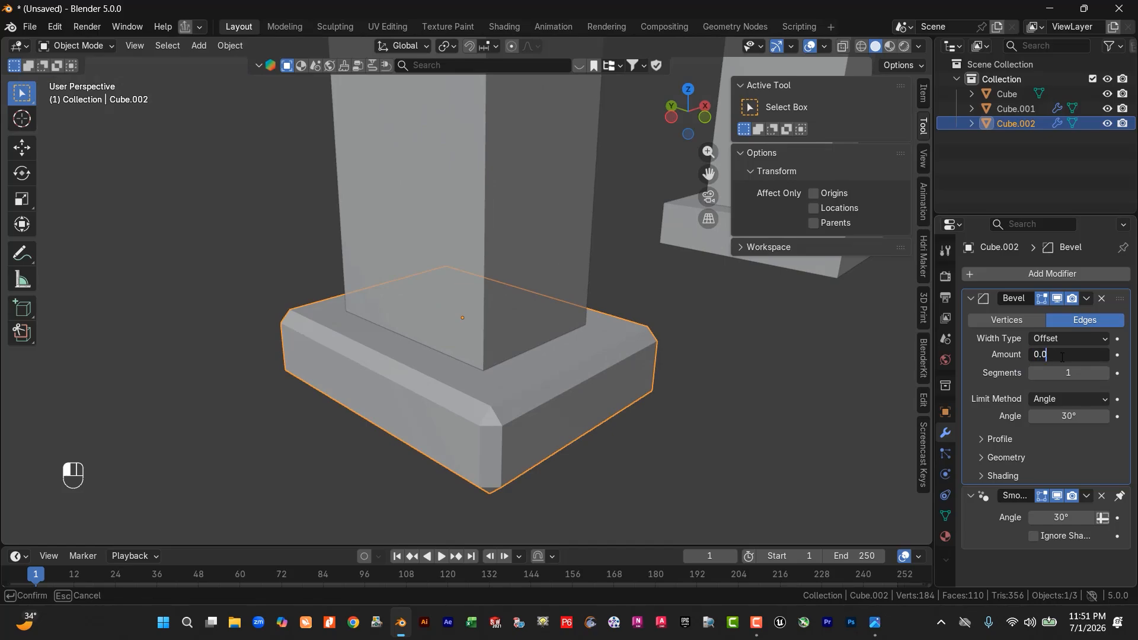
key("Return")
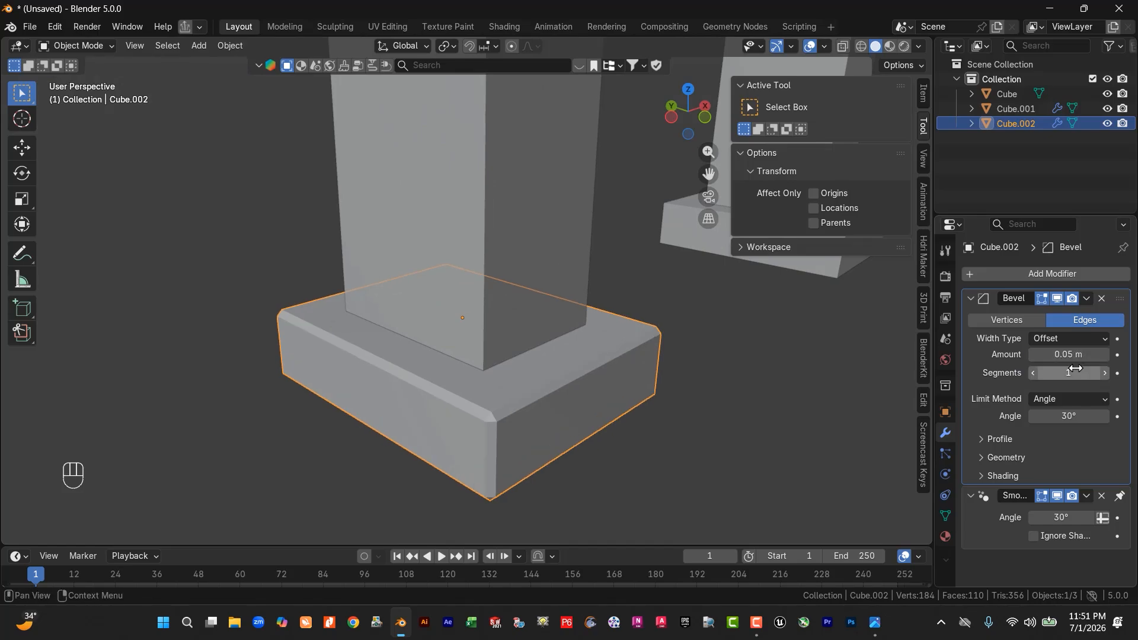
left_click(1062, 372)
type("5")
key("Return")
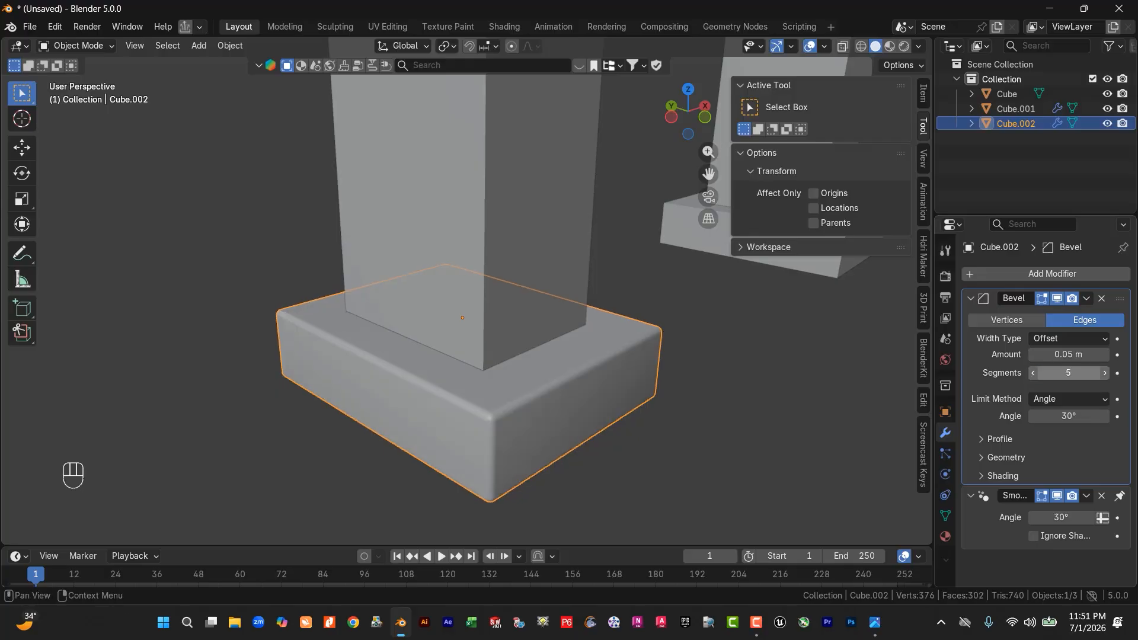
left_click(745, 414)
Step: Copy the beveled base block's modifiers to the other base block and the arch
scroll(610, 375, "down", 3)
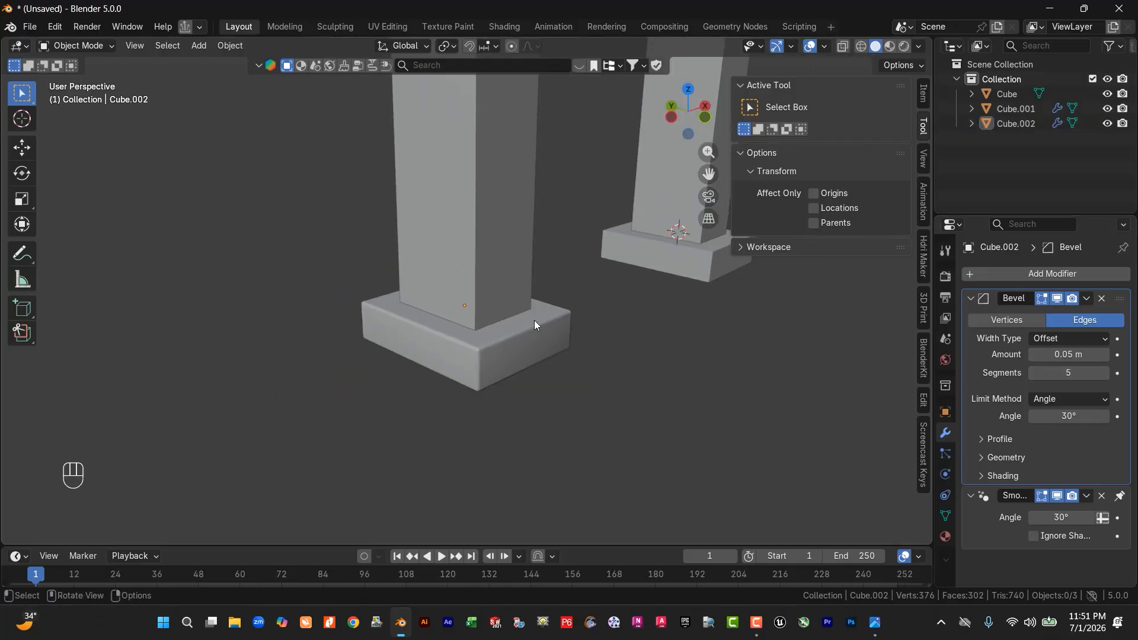
middle_click_drag(535, 318, 520, 397, "shift")
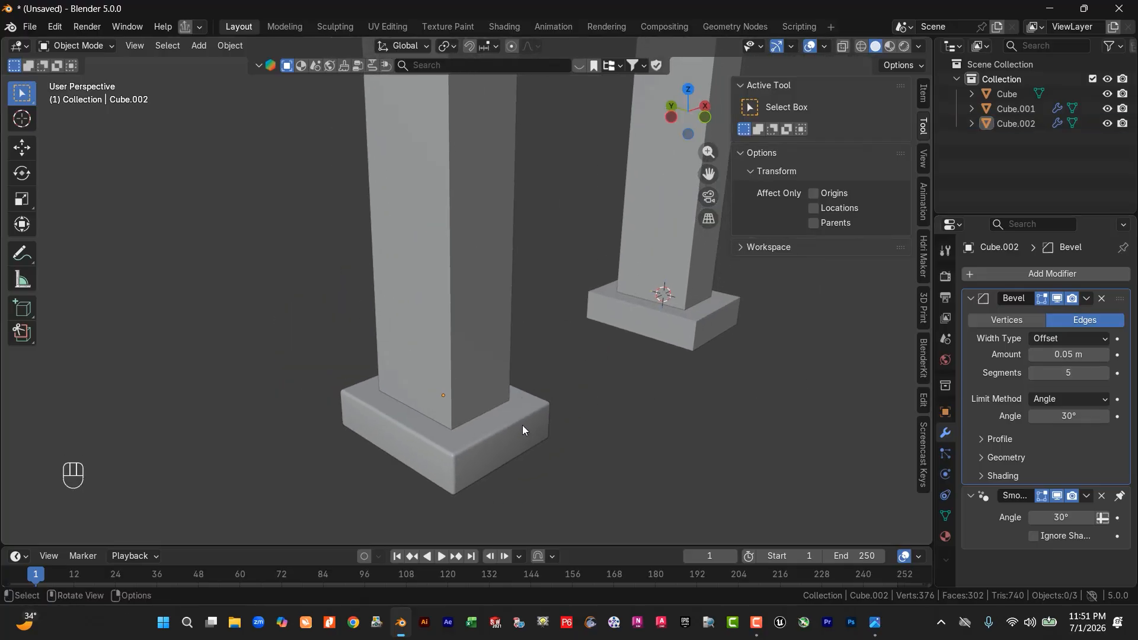
left_click(522, 425)
left_click(688, 333)
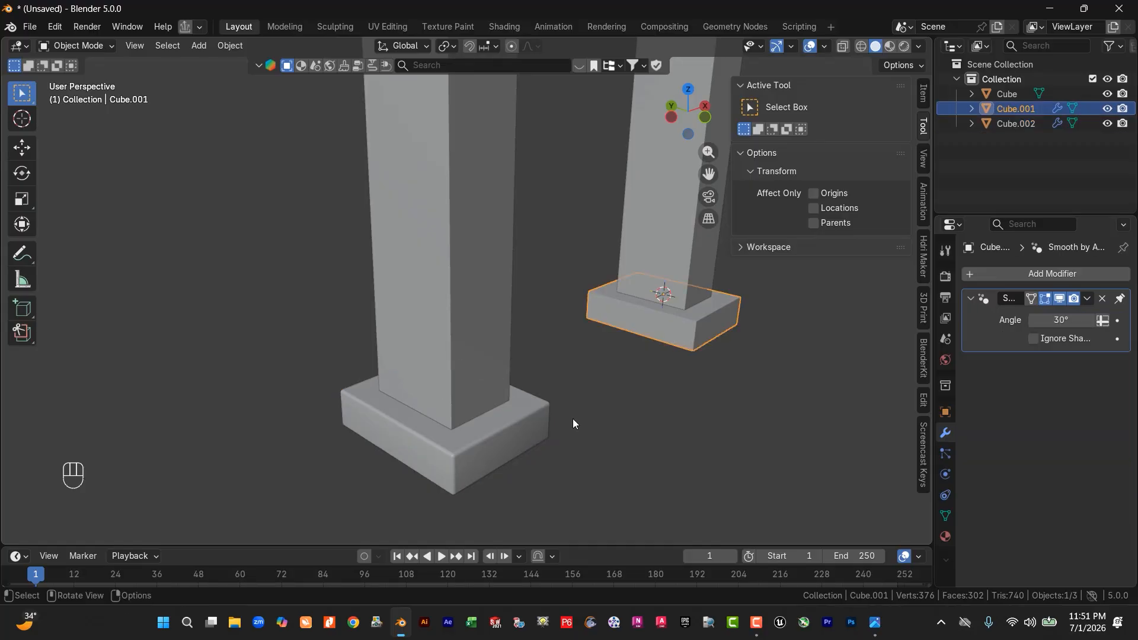
left_click(524, 433)
left_click(685, 328)
left_click(461, 307, "shift")
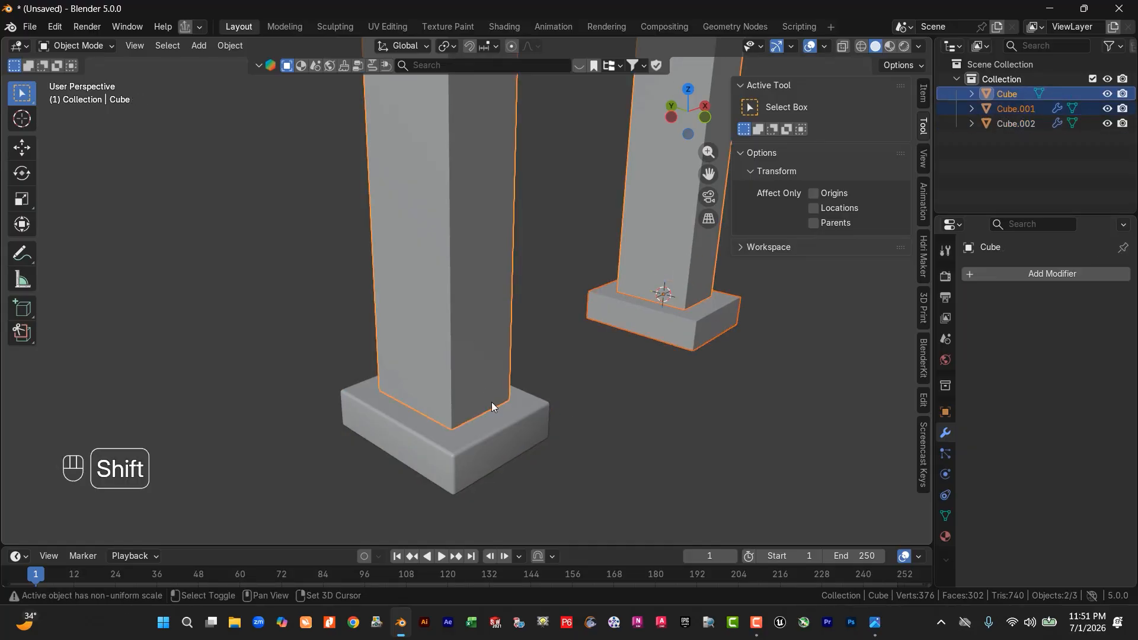
left_click(521, 429, "shift")
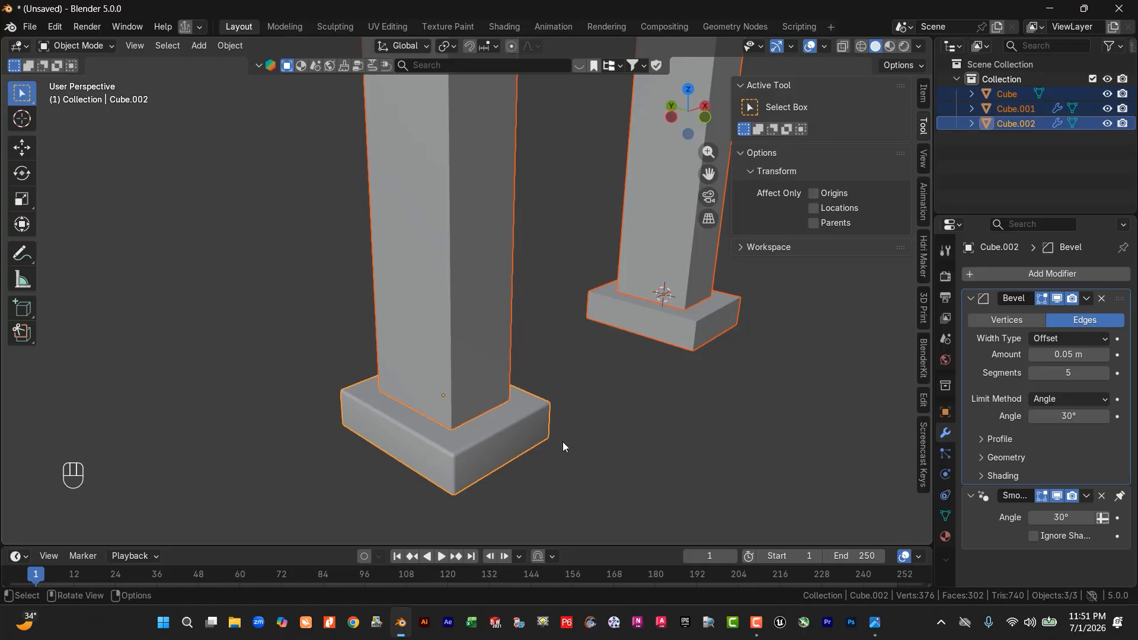
key("ctrl+l")
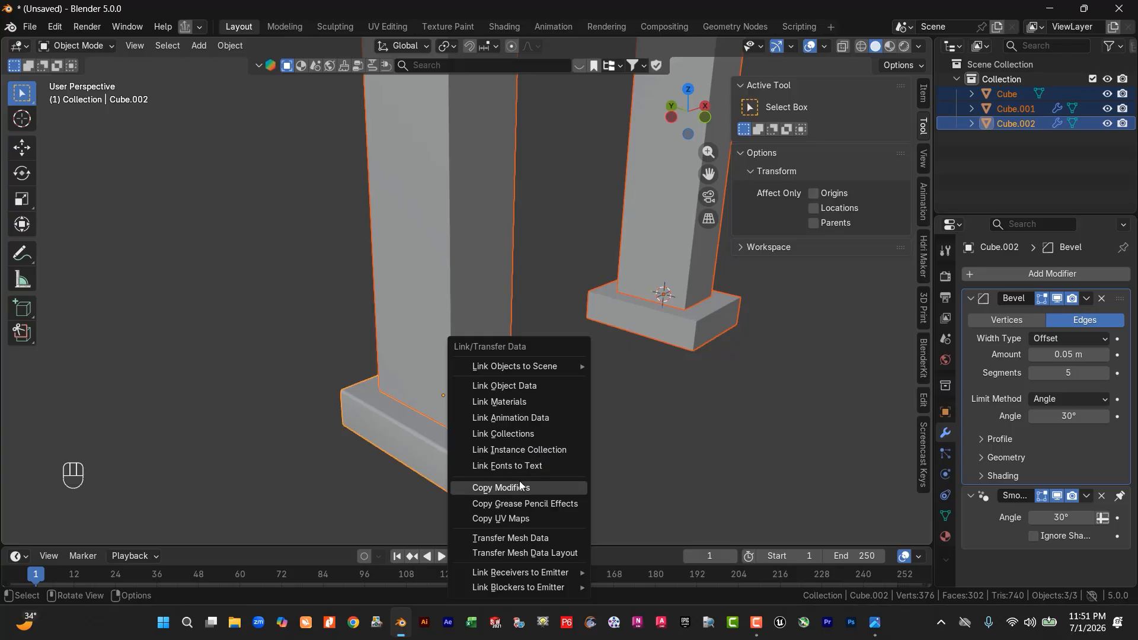
left_click(521, 489)
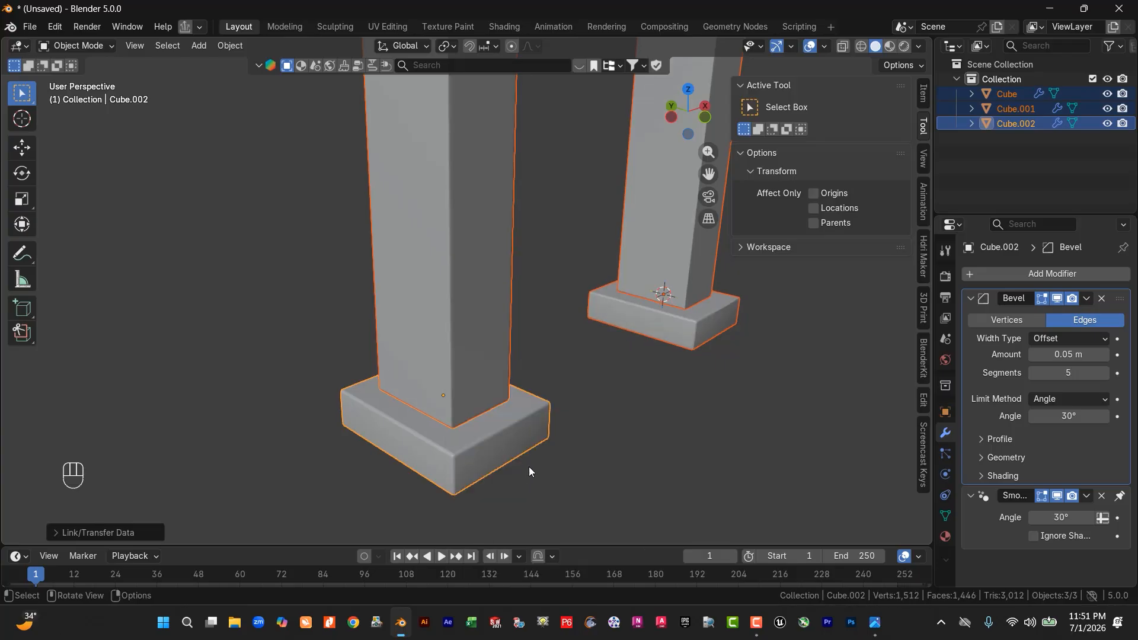
Step: Inspect the bevel along the arch's edges and apply the arch's scale
left_click(615, 418)
mouse_move(626, 411)
middle_mouse_down()
mouse_move(496, 393)
mouse_move(490, 410)
mouse_move(620, 413)
middle_mouse_up()
scroll(489, 356, "up", 3)
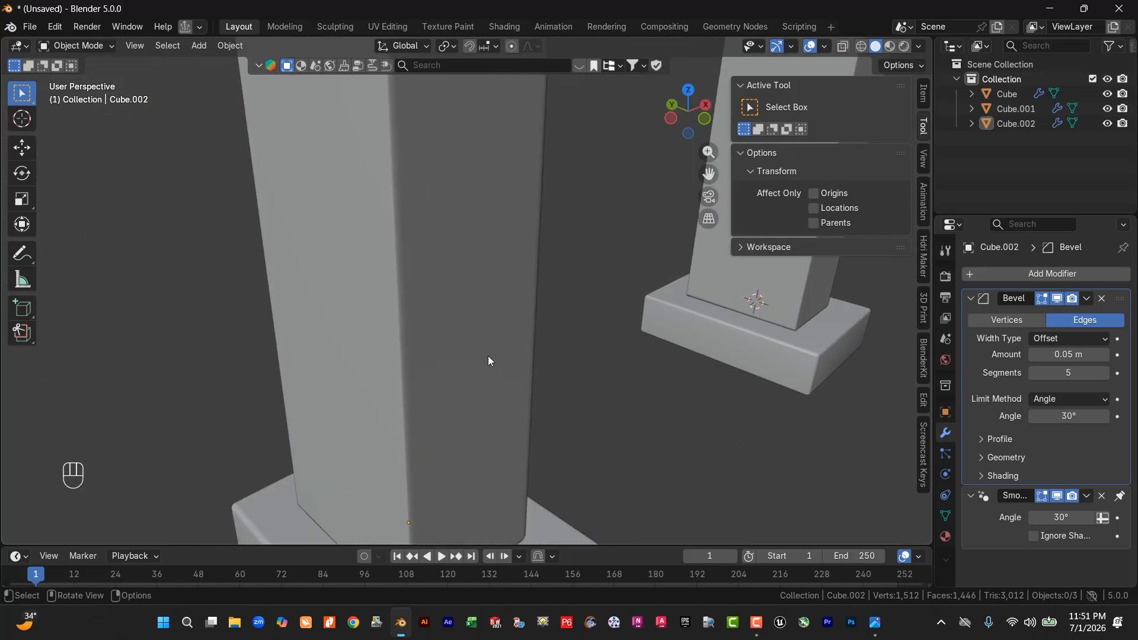
middle_click_drag(517, 298, 321, 155, "shift")
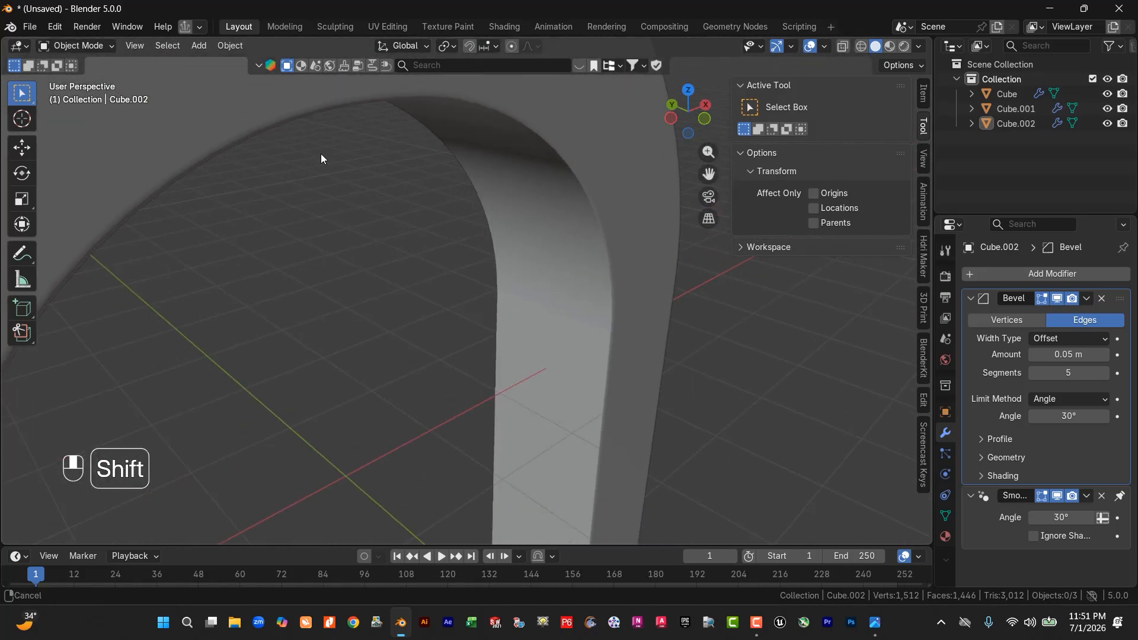
scroll(410, 158, "down", 5)
left_click(400, 257)
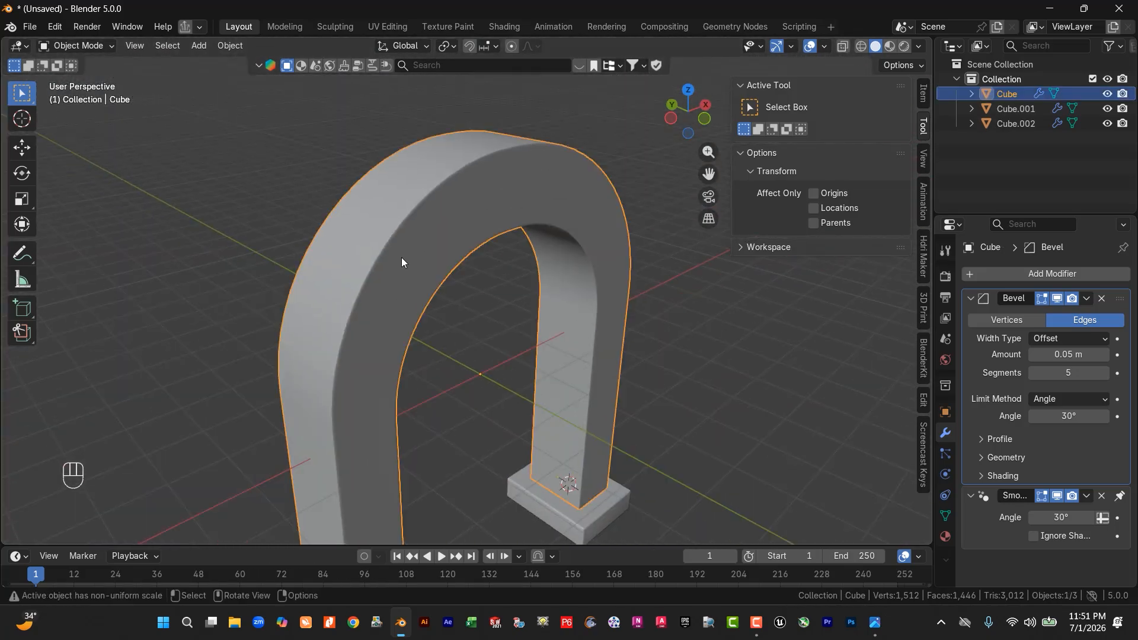
key("ctrl+a")
left_click(433, 257)
left_click(468, 362)
Step: Select both base blocks and move them slightly down along Z beneath the arch's legs
middle_click_drag(469, 362, 507, 86)
scroll(521, 315, "up", 5)
middle_click_drag(619, 213, 681, 193, "shift")
middle_click_drag(166, 474, 447, 394, "shift")
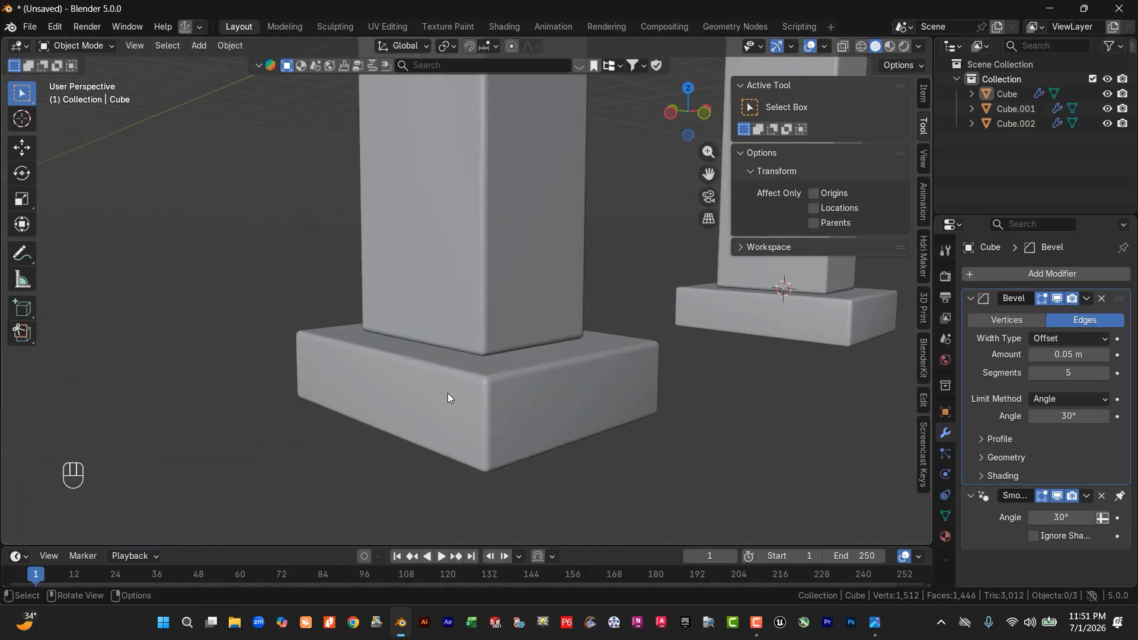
left_click(784, 316)
left_click(584, 388, "shift")
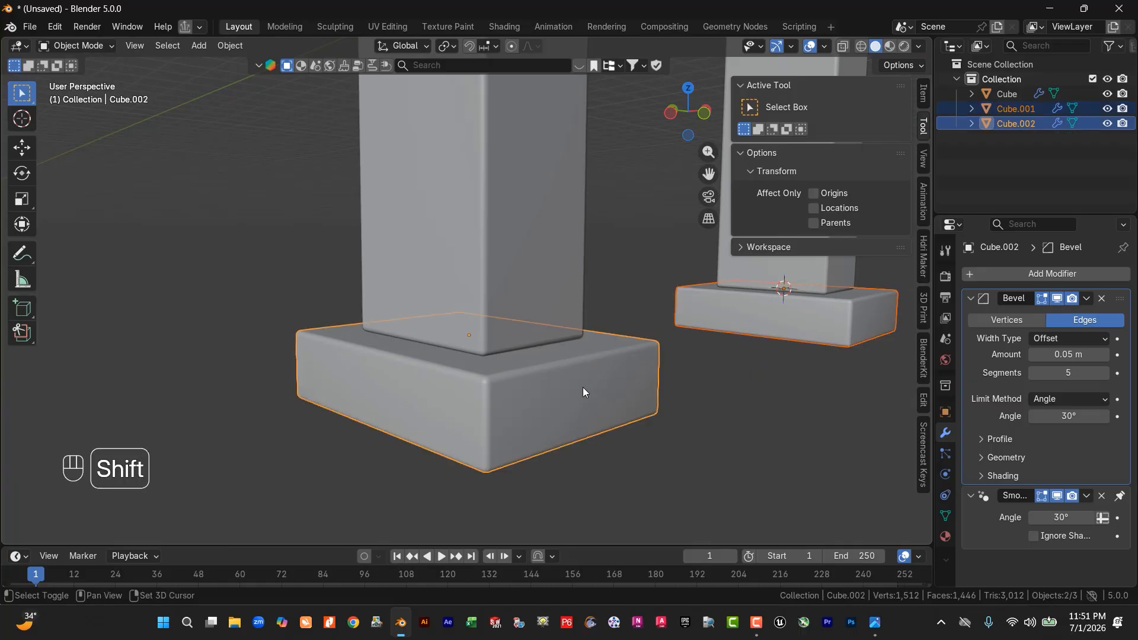
key("g")
key("z")
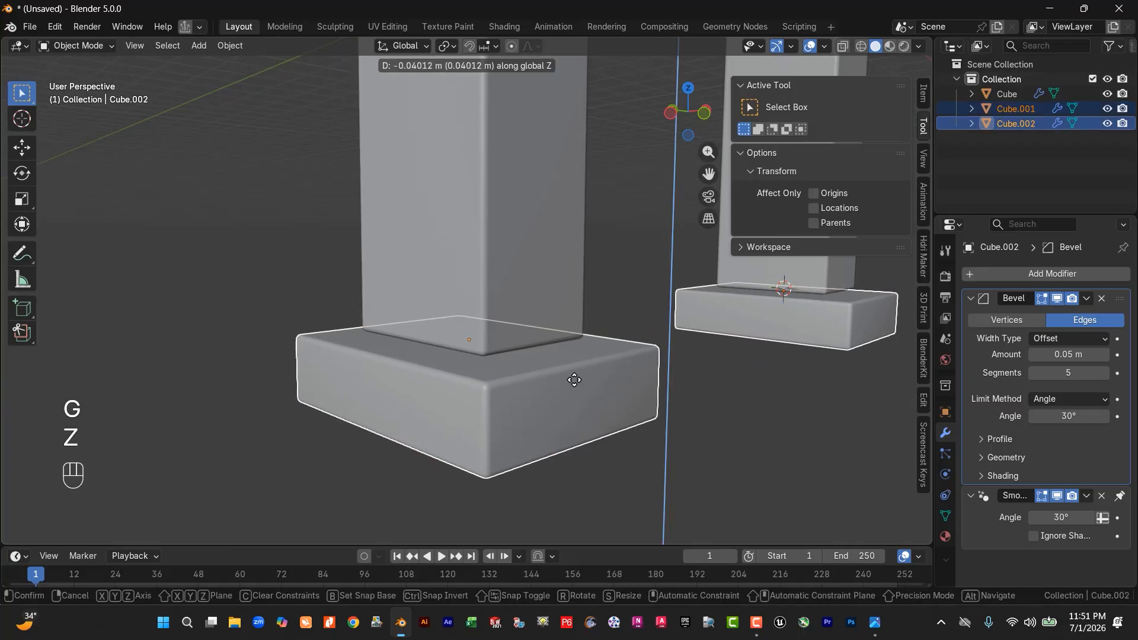
left_click(578, 372)
Step: Duplicate both base blocks and move the copies up about 4.6 m along Z to where the arch's curve begins
scroll(579, 354, "down", 6)
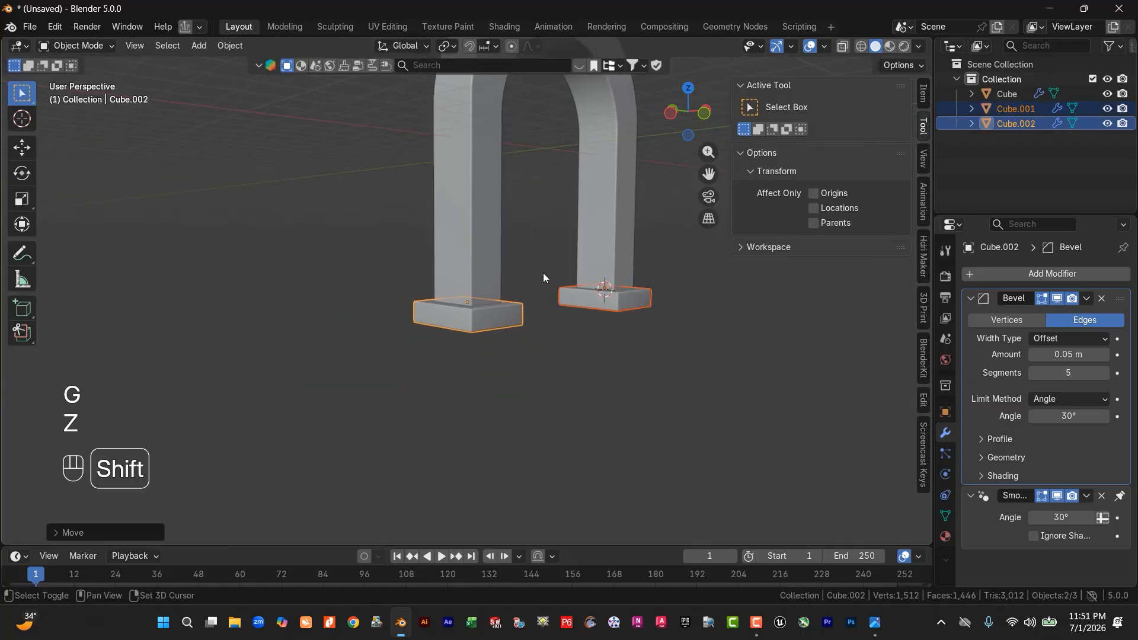
middle_click_drag(543, 273, 521, 394, "shift")
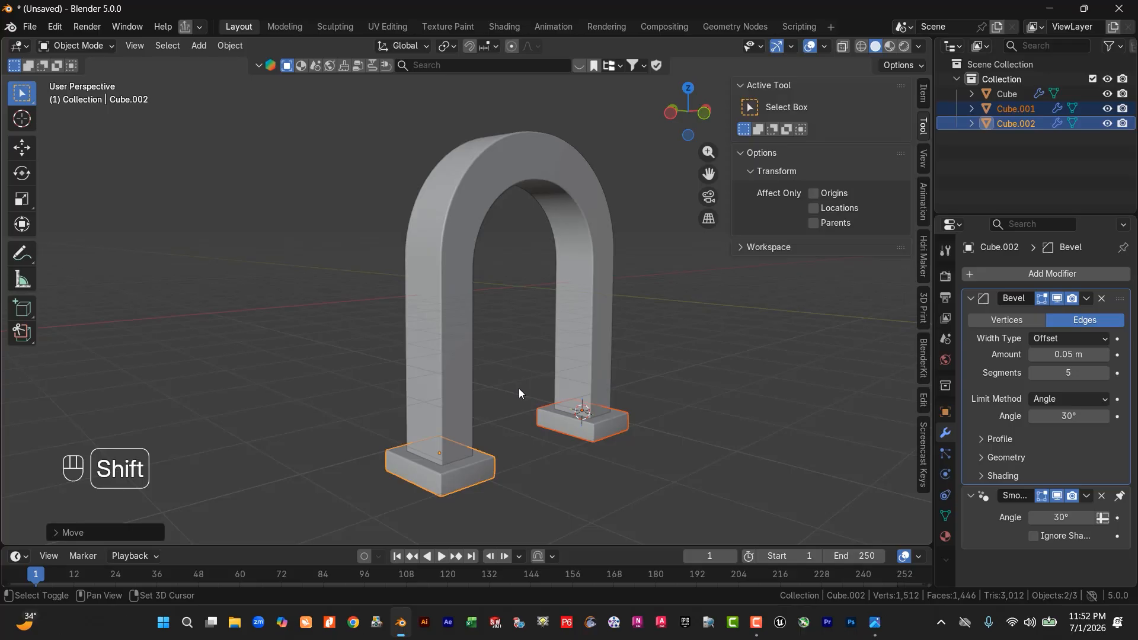
key("shift+d")
key("z")
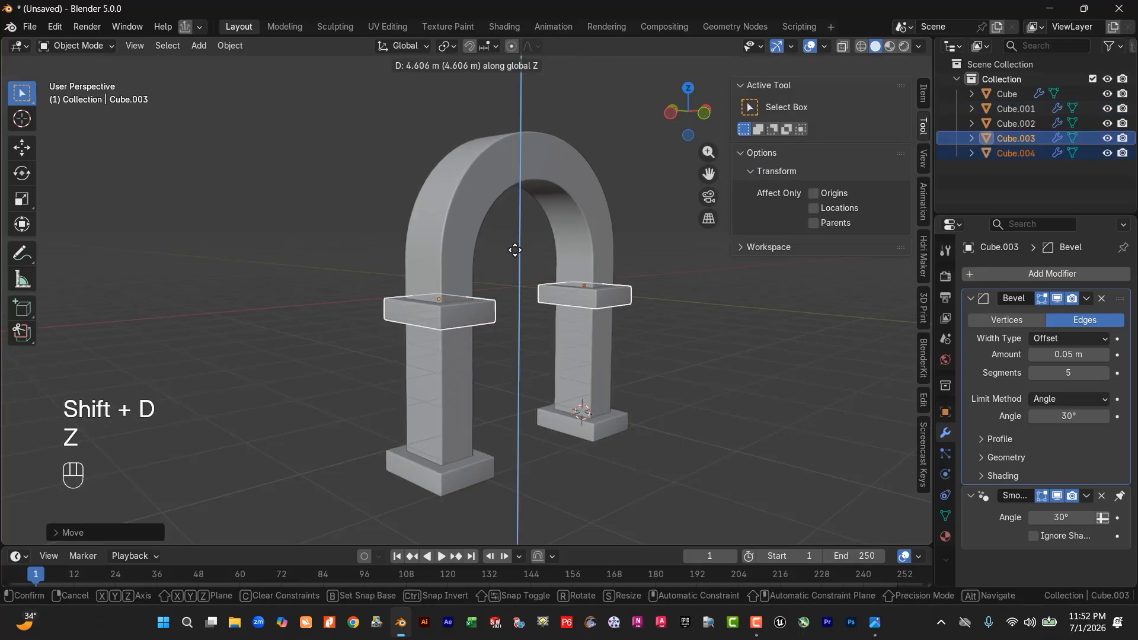
left_click(514, 253)
Step: Scale the two upper blocks slightly taller along Z
middle_click_drag(508, 313, 408, 327)
key("s")
key("z")
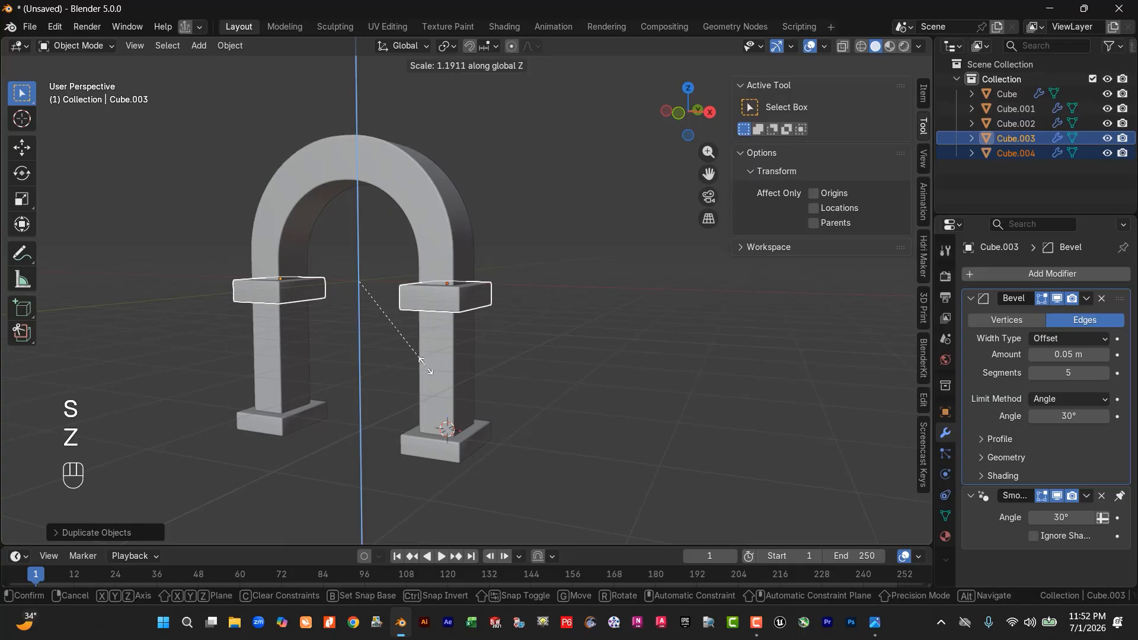
left_click(457, 366)
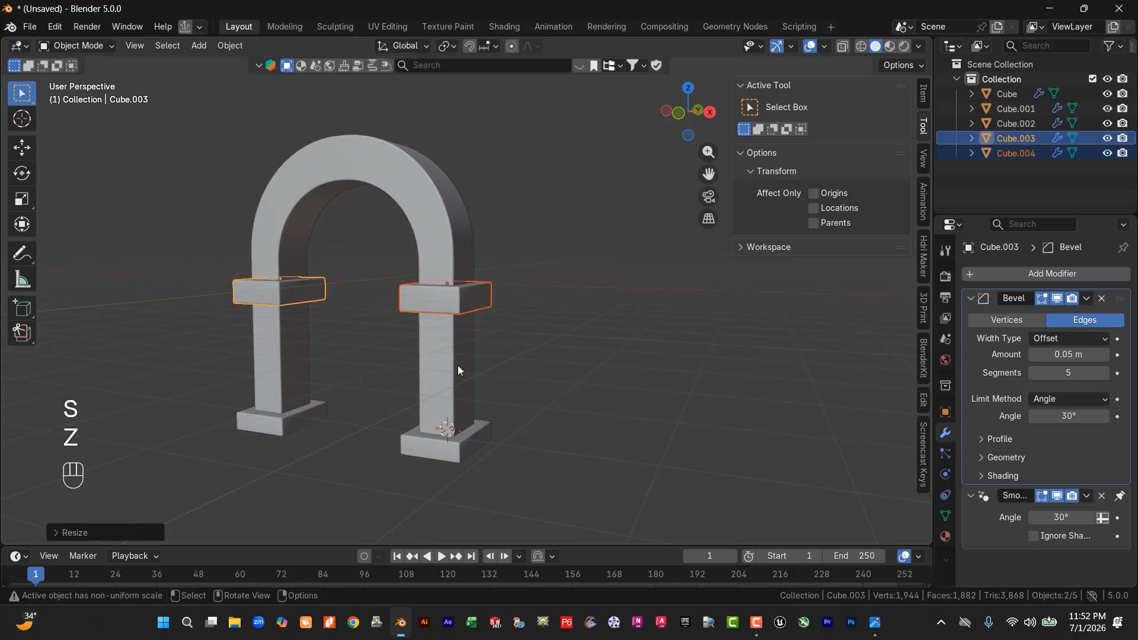
Step: Apply the scale of the two upper blocks, together and then individually
key("ctrl+a")
left_click(503, 358)
scroll(521, 322, "up", 2)
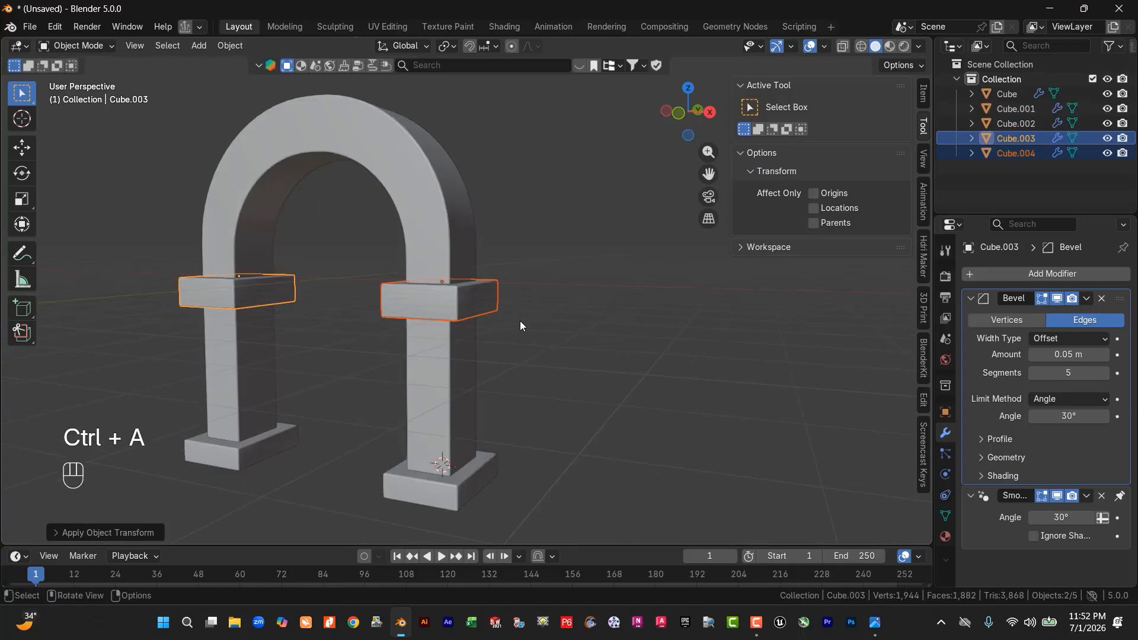
scroll(521, 321, "up", 2)
left_click(474, 318)
key("ctrl+a")
left_click(471, 318)
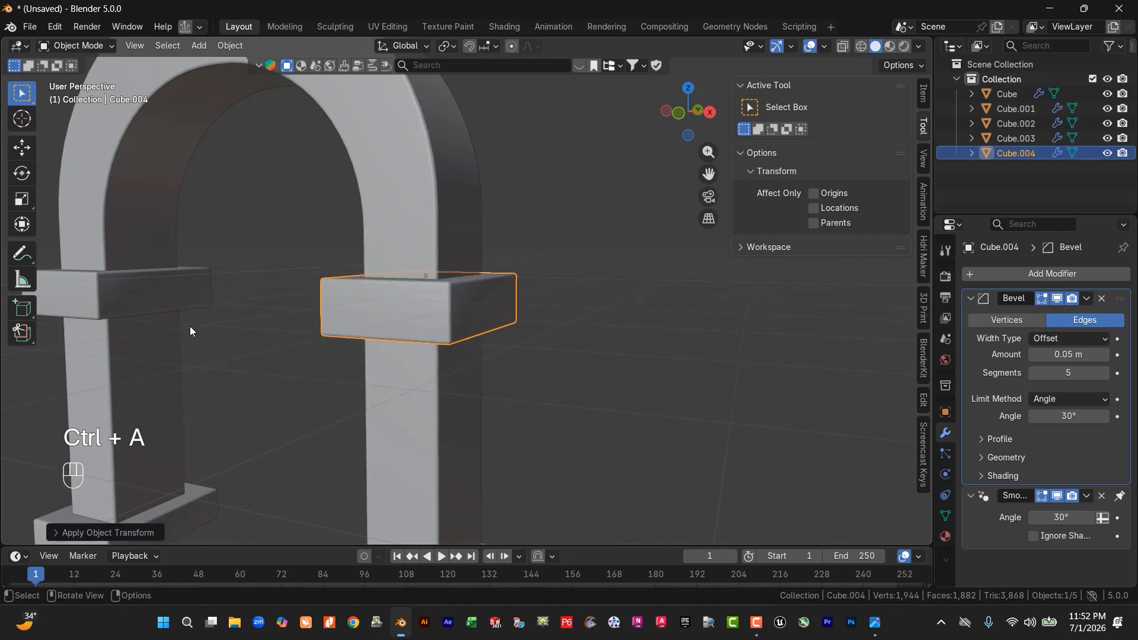
left_click(141, 304)
key("ctrl+a")
left_click(140, 305)
scroll(414, 340, "down", 4)
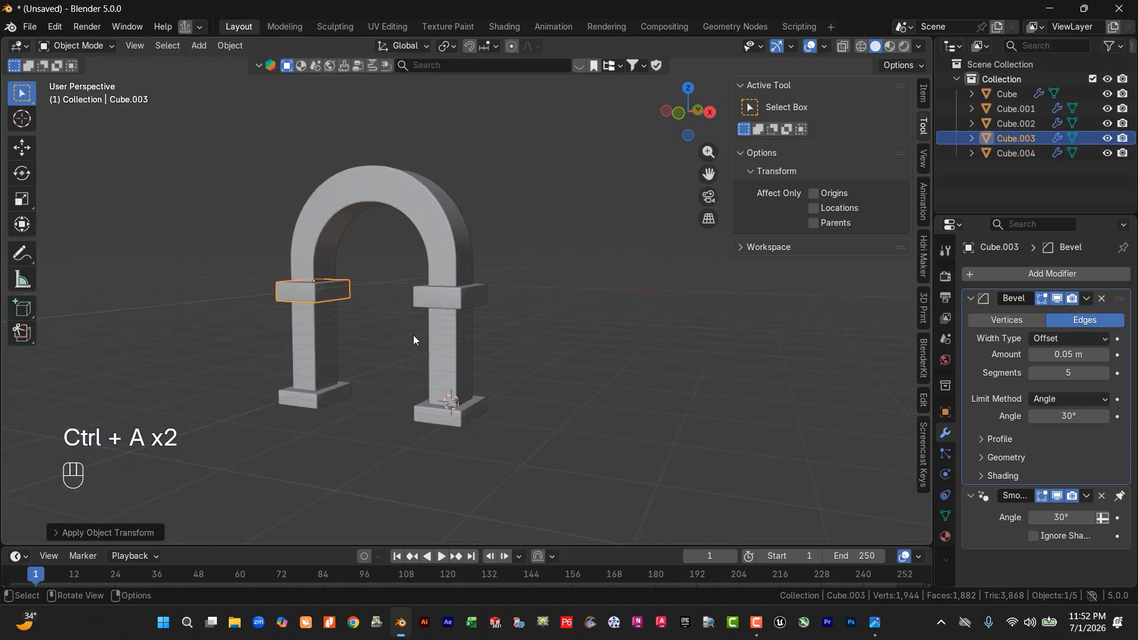
Step: Create a new material on the arch and set its base color to a muted yellow, hex CCC274
mouse_move(414, 336)
middle_mouse_down()
mouse_move(531, 354)
mouse_move(531, 339)
mouse_move(595, 330)
mouse_move(499, 300)
mouse_move(410, 319)
middle_mouse_up()
scroll(531, 339, "up", 2)
scroll(526, 336, "down", 2)
scroll(415, 314, "up", 3)
middle_click_drag(515, 311, 622, 330, "shift")
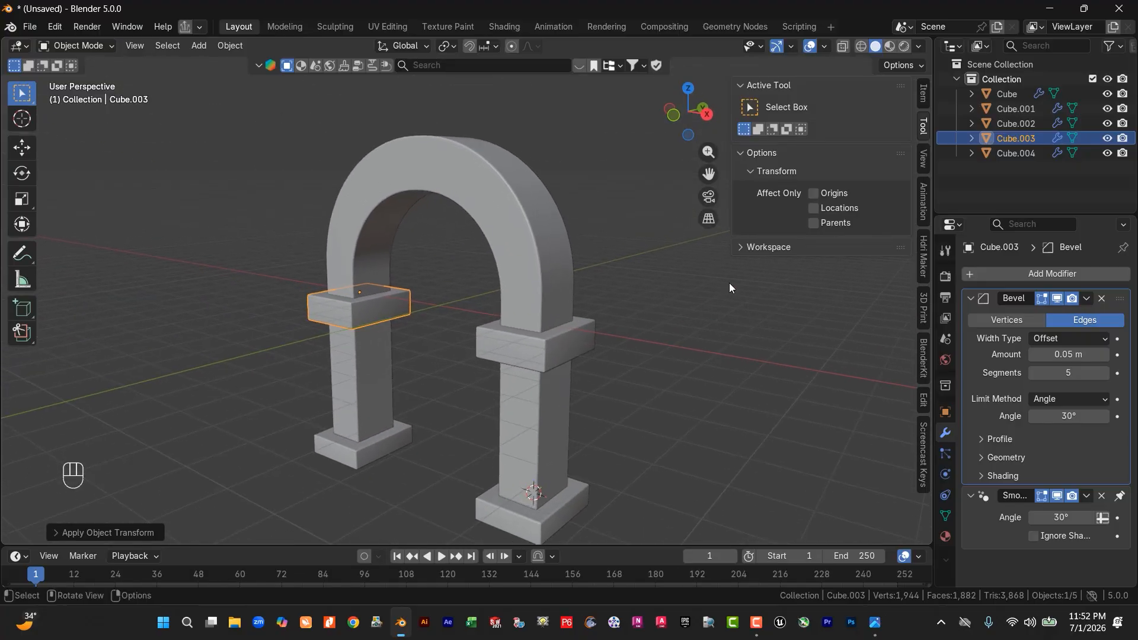
left_click(538, 197)
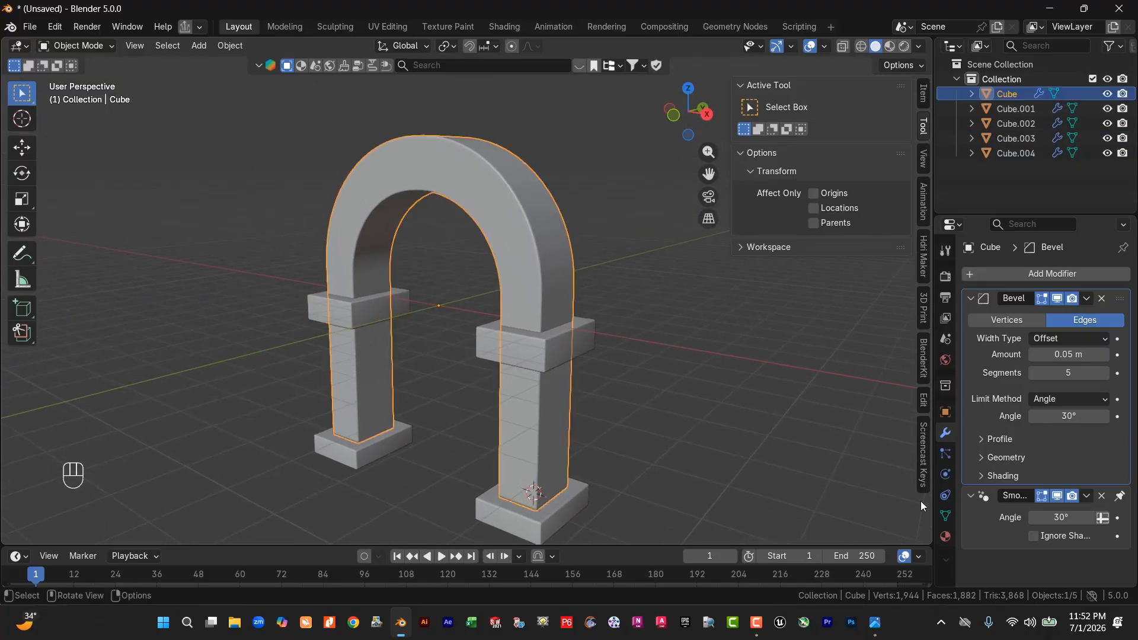
left_click(945, 536)
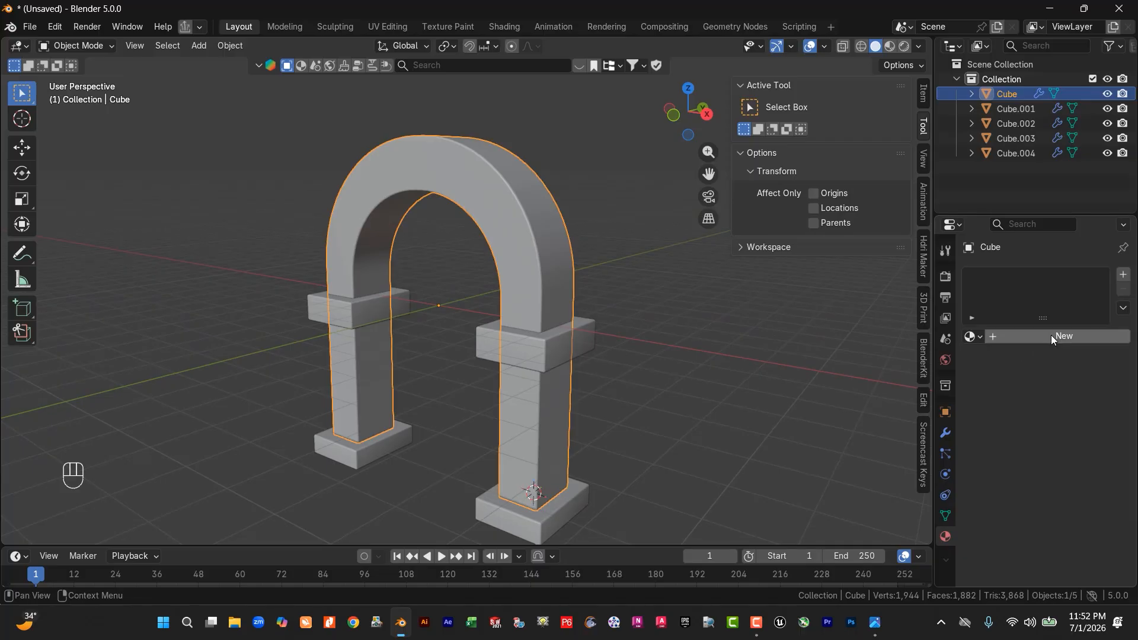
left_click(1028, 336)
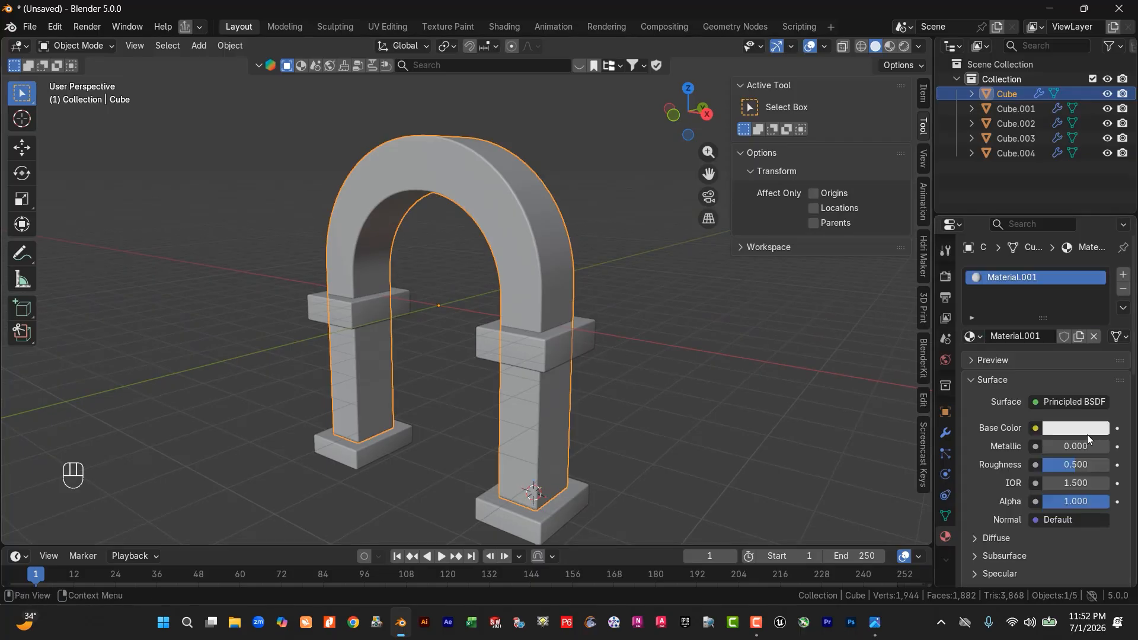
left_click(1072, 430)
left_click_drag(1029, 230, 1008, 243)
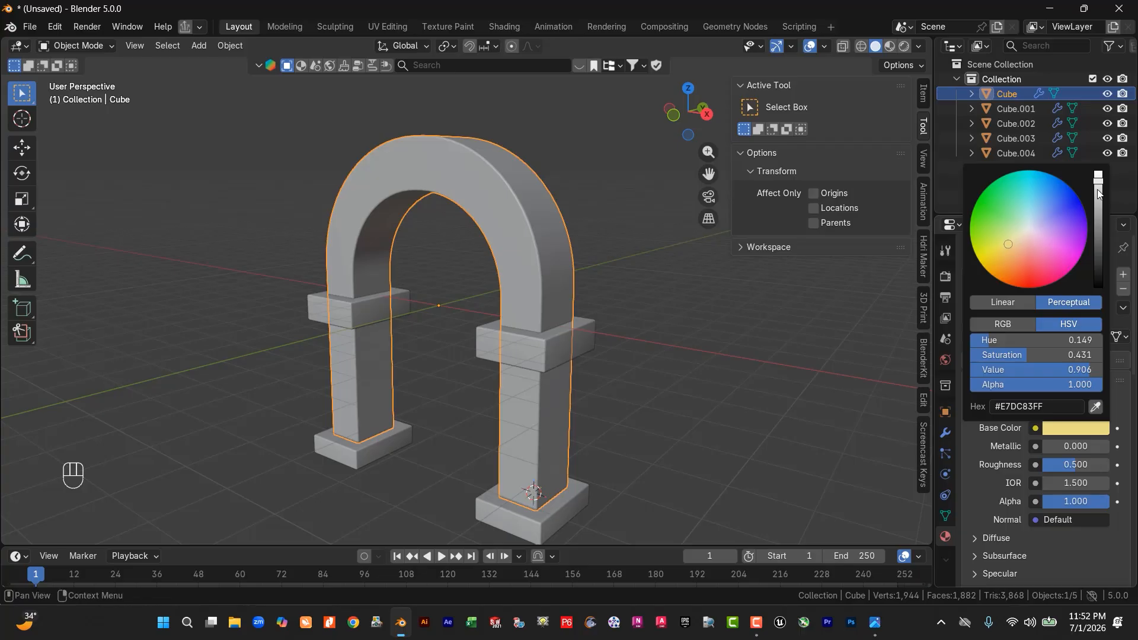
left_click_drag(1099, 190, 1098, 195)
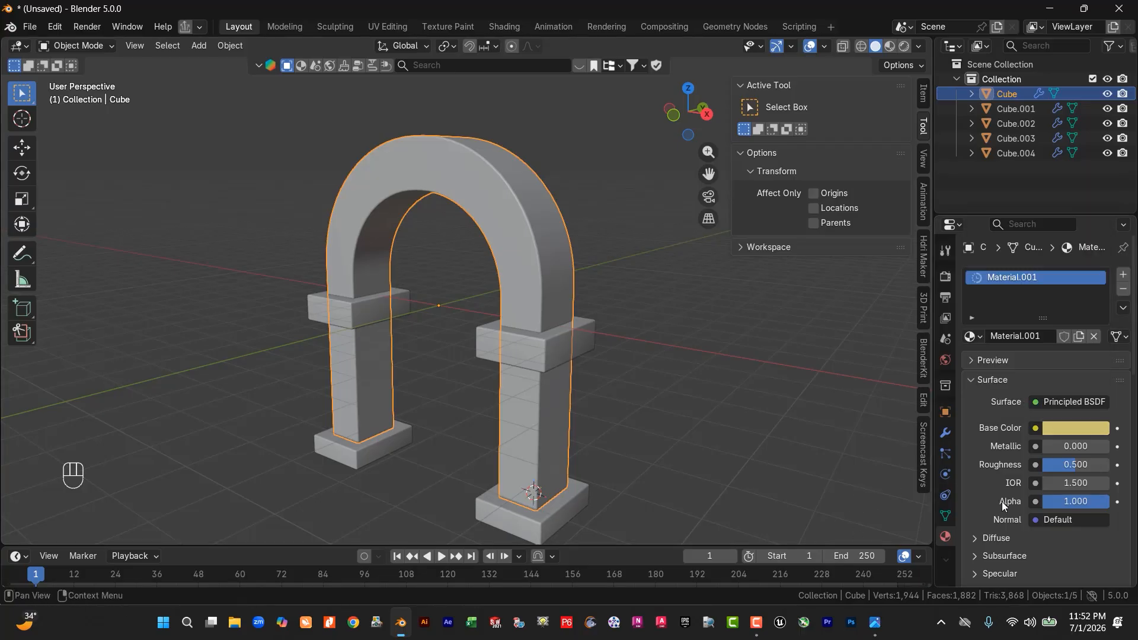
Step: Set the arch material's metallic to about 0.228 and roughness to about 0.298, and show the viewport in Material Preview shading
left_click_drag(1056, 450, 1066, 465)
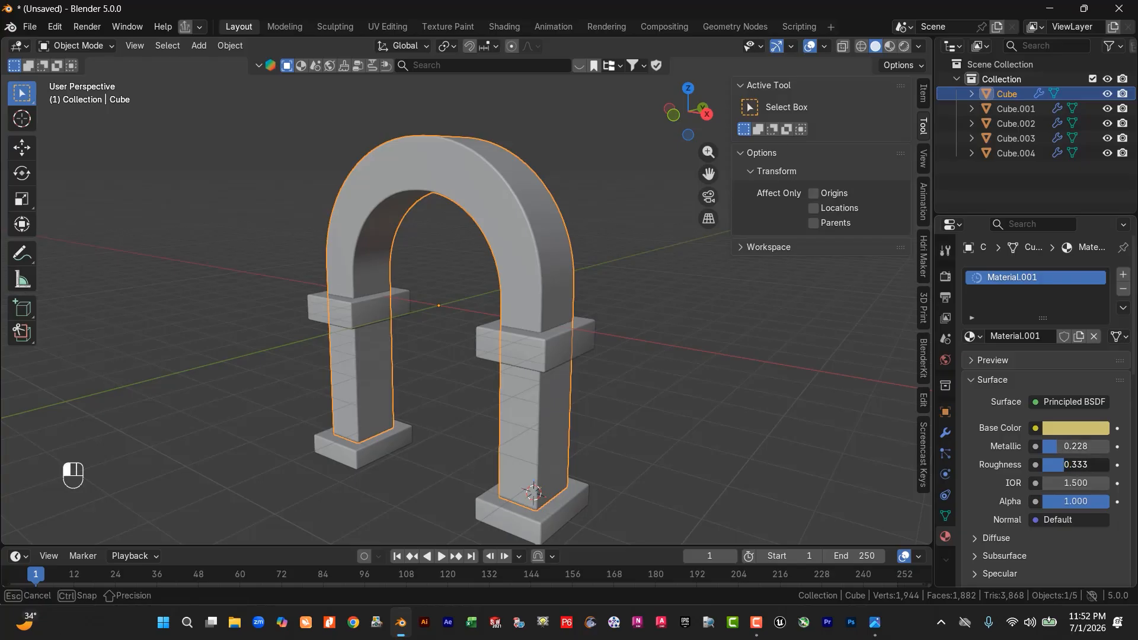
left_click(890, 45)
left_click(697, 360)
left_click(549, 246)
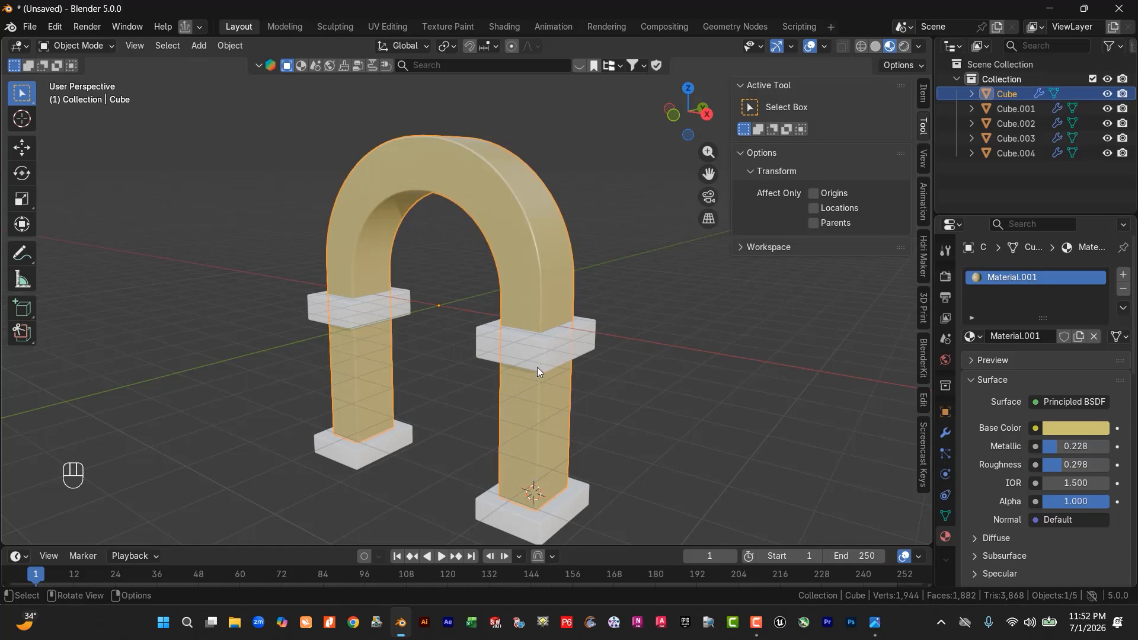
Step: Fine-tune the arch material to a metallic of about 0.289 and a roughness of about 0.342
scroll(537, 368, "up", 4)
mouse_move(1056, 448)
left_mouse_down()
mouse_move(1080, 446)
mouse_move(1056, 446)
mouse_move(1085, 464)
mouse_move(1061, 464)
mouse_move(1079, 465)
left_mouse_up()
scroll(613, 394, "down", 4)
scroll(610, 392, "up", 1)
Step: Assign the existing Material.001 to the upper block on the arch's nearer leg
left_click(592, 383)
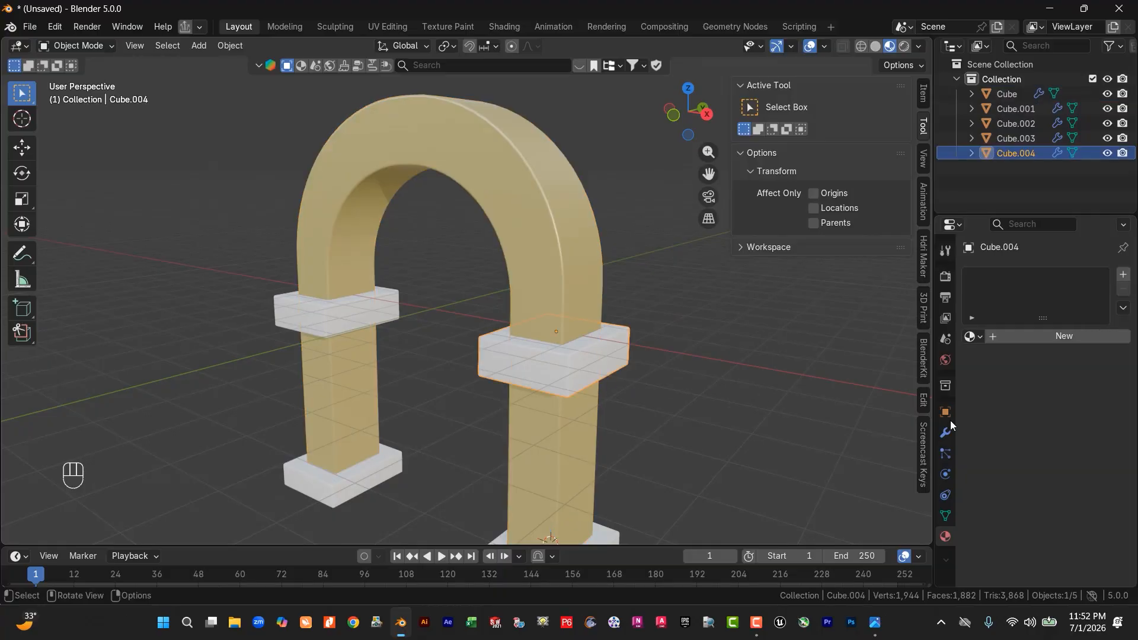
left_click(973, 337)
left_click(830, 372)
scroll(546, 373, "down", 2)
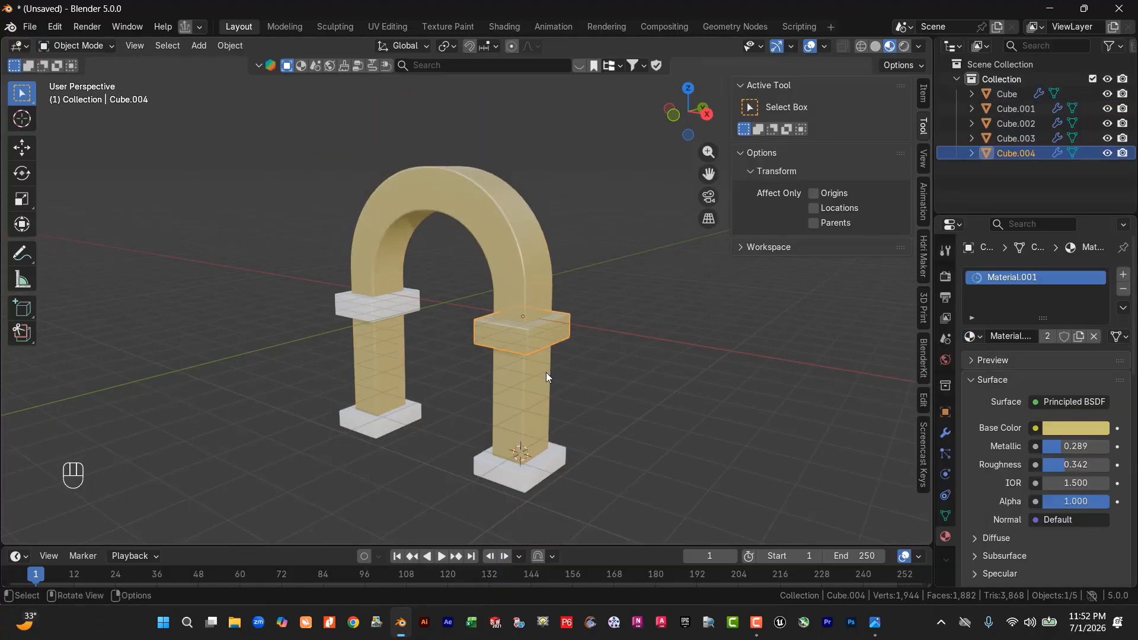
Step: Select the arch and all four blocks, with the nearer upper block active, and link its material to the whole selection
left_click(368, 330)
left_click(384, 425, "shift")
left_click(388, 314, "shift")
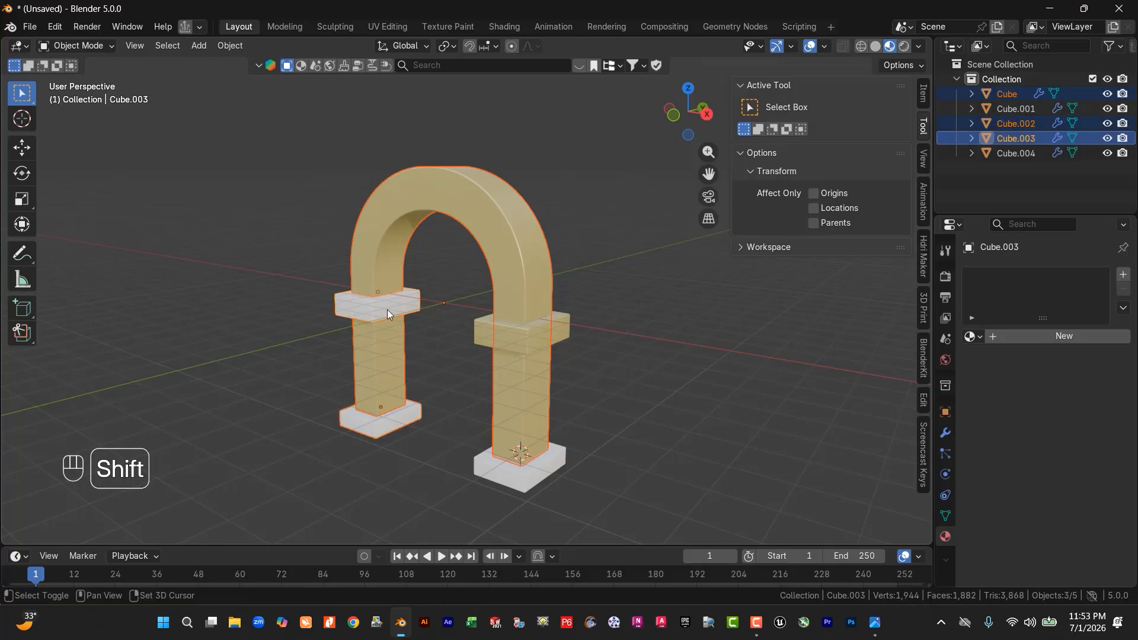
left_click(551, 472, "shift")
left_click(546, 329, "shift")
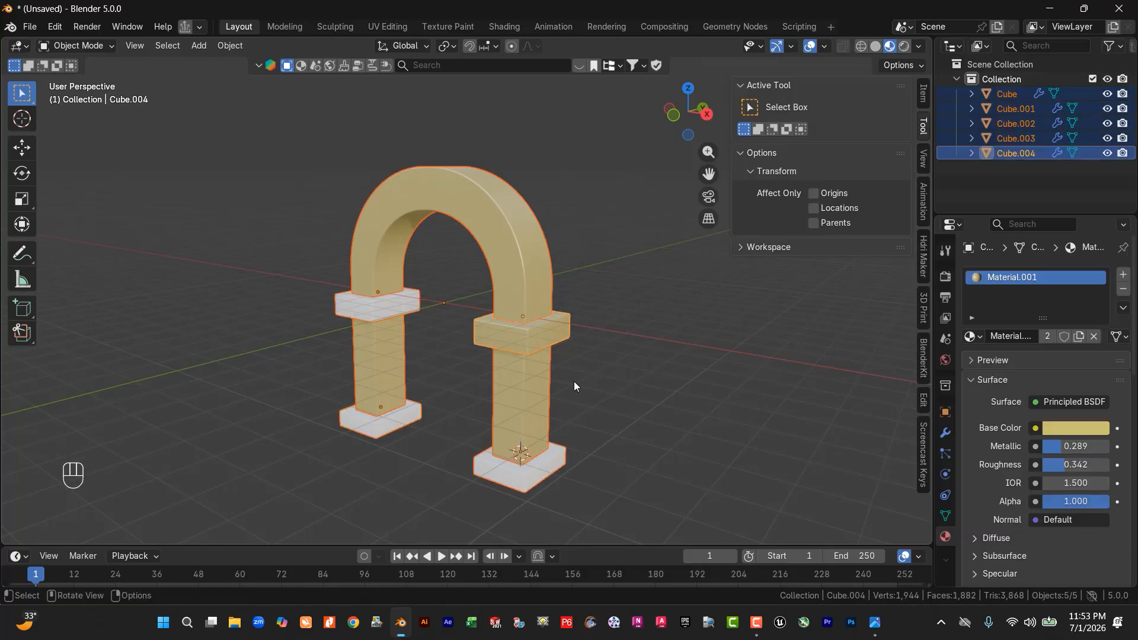
key("ctrl+l")
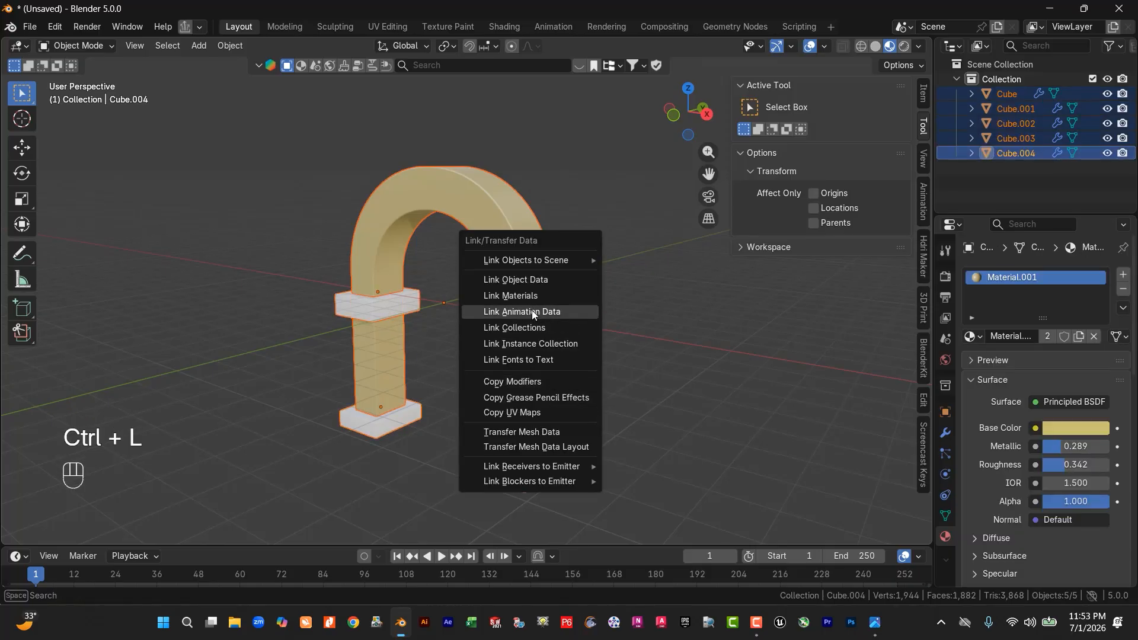
left_click(529, 297)
left_click(682, 329)
mouse_move(602, 367)
middle_mouse_down()
mouse_move(776, 366)
mouse_move(567, 369)
mouse_move(619, 371)
mouse_move(611, 376)
middle_mouse_up()
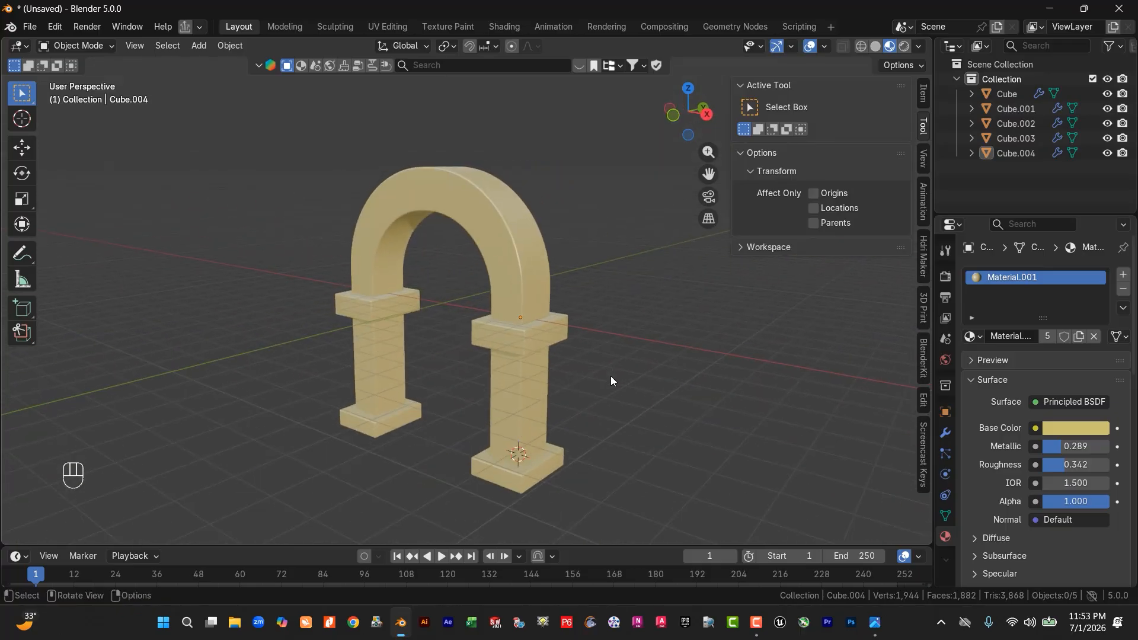
Step: Shift the shared material's base color from yellow to a warmer orange-tan
scroll(611, 376, "up", 3)
left_click(1086, 428)
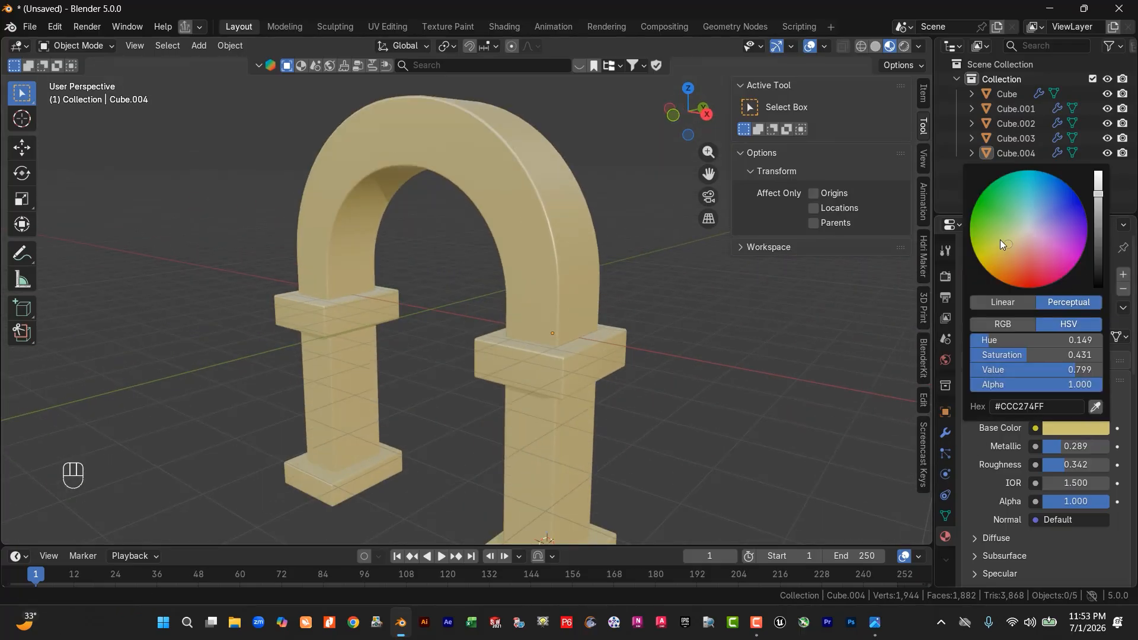
left_click_drag(1005, 244, 1009, 249)
middle_click_drag(705, 422, 593, 412)
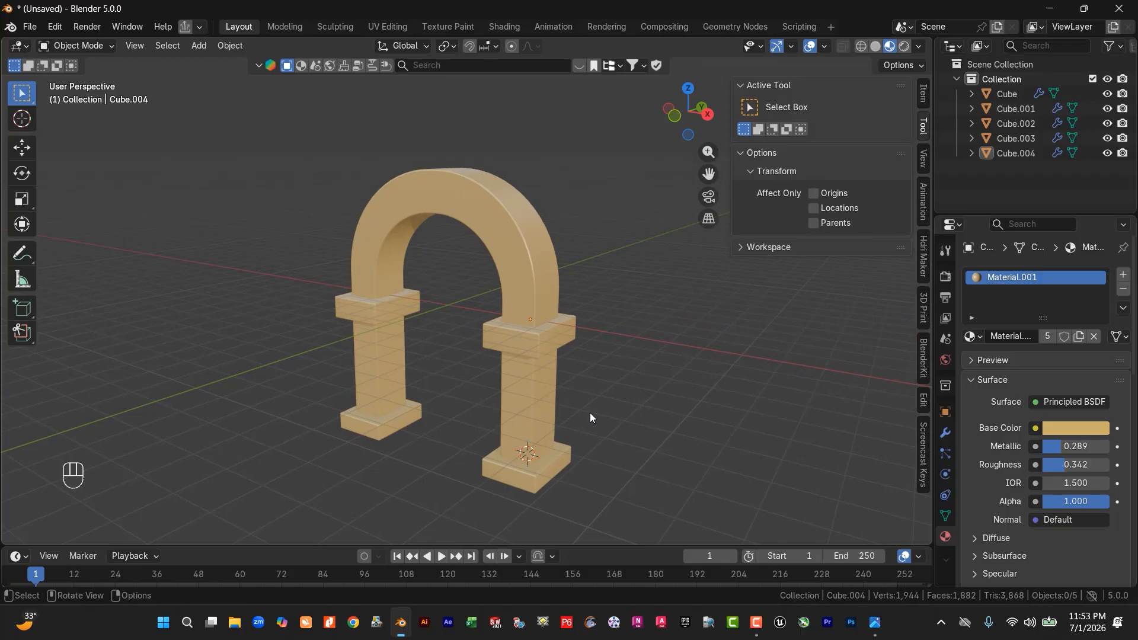